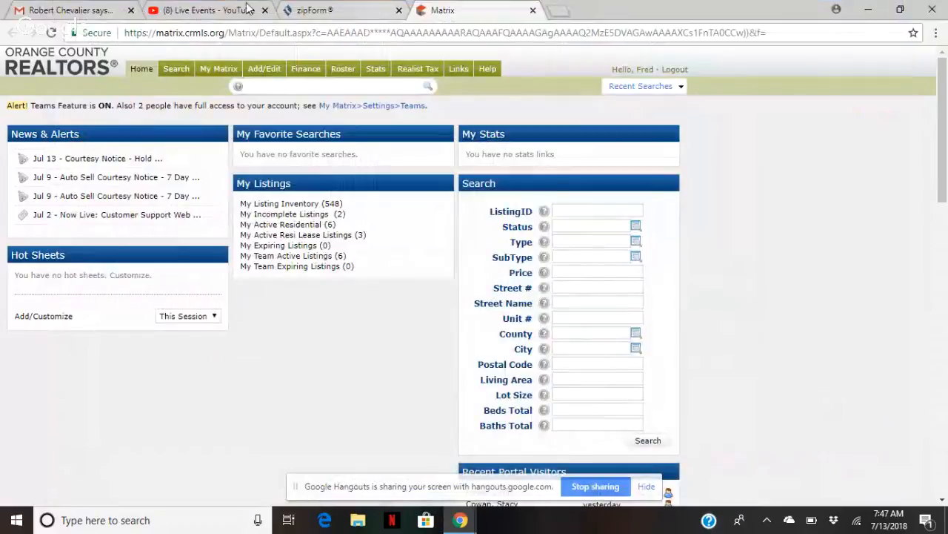
click(86, 8)
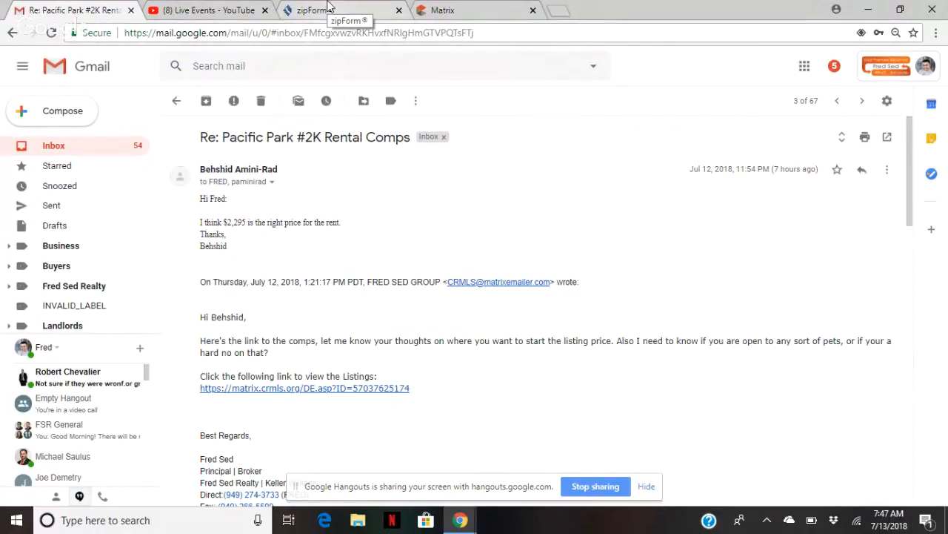
click(253, 7)
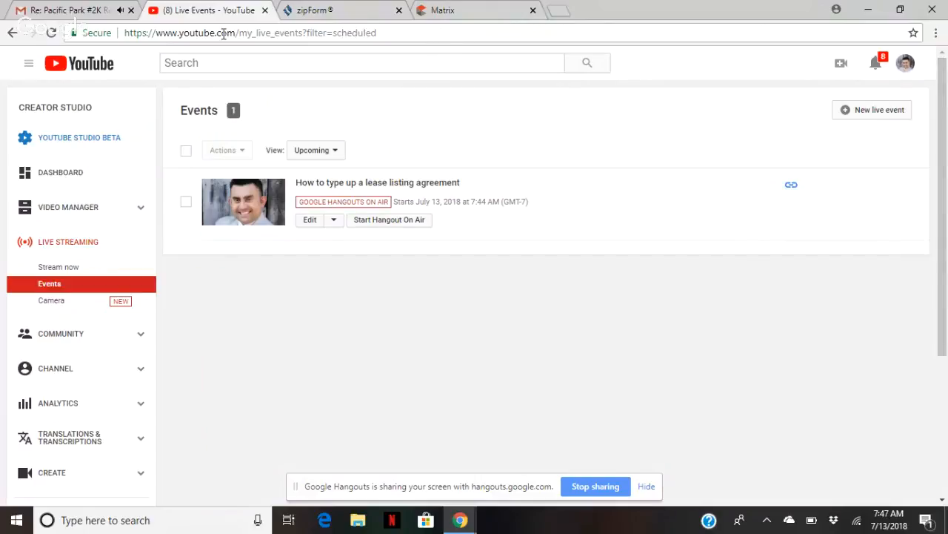
click(474, 10)
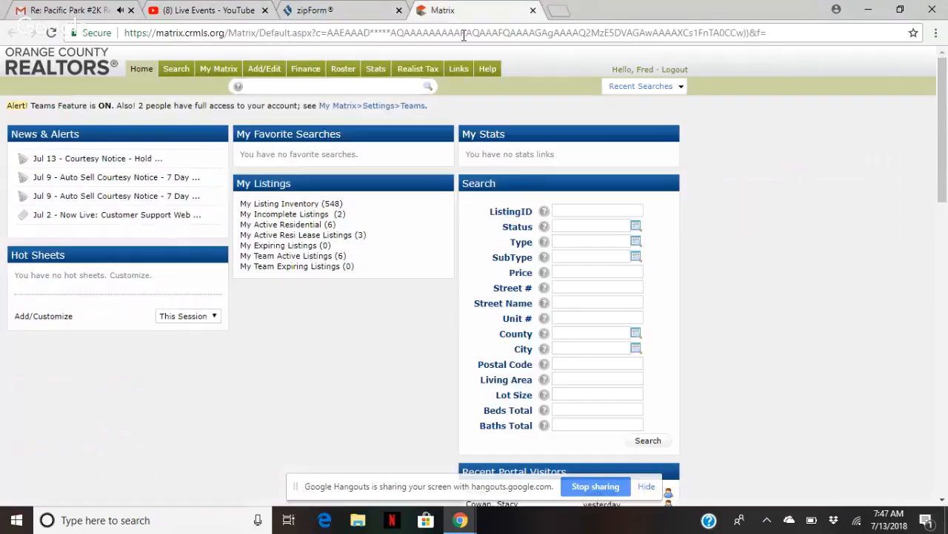
click(323, 87)
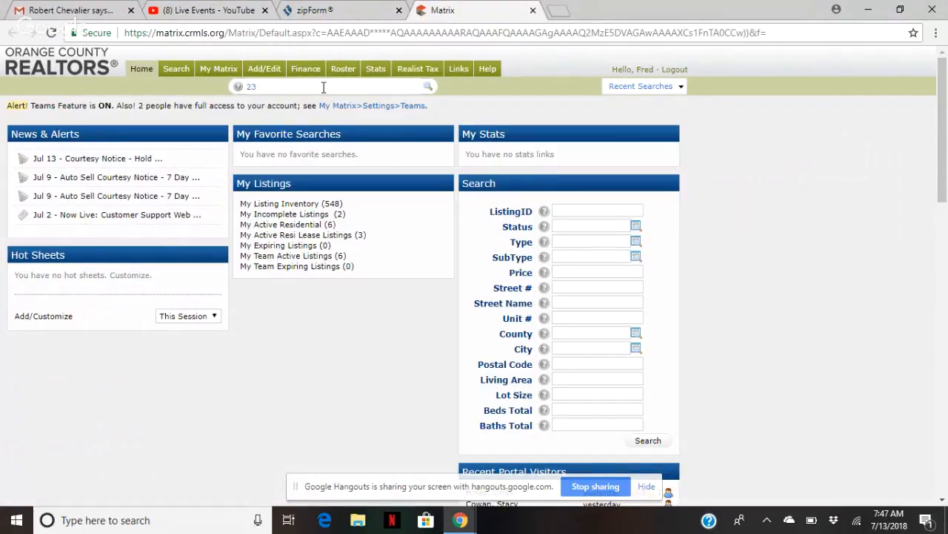
key(Return)
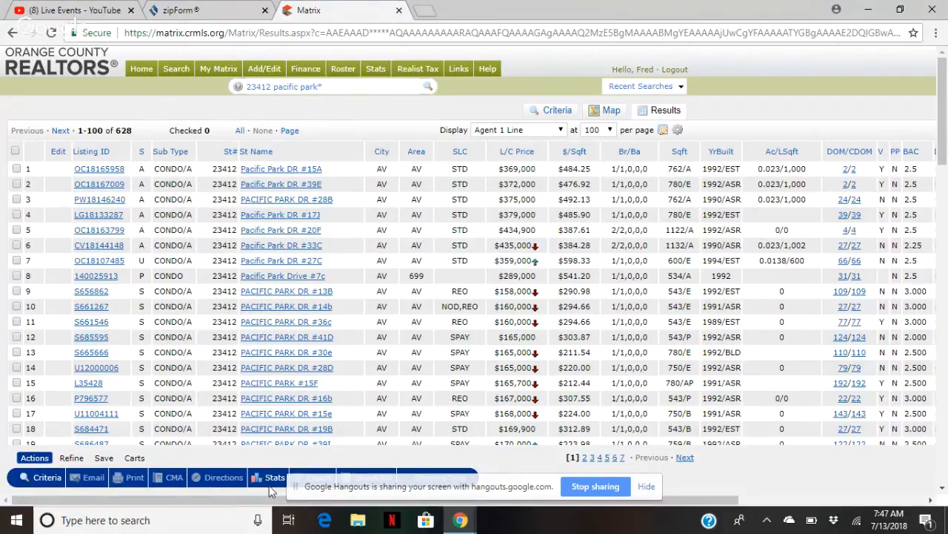
Sort the results by Date and open listing OC18136449 for unit #2K
click(596, 486)
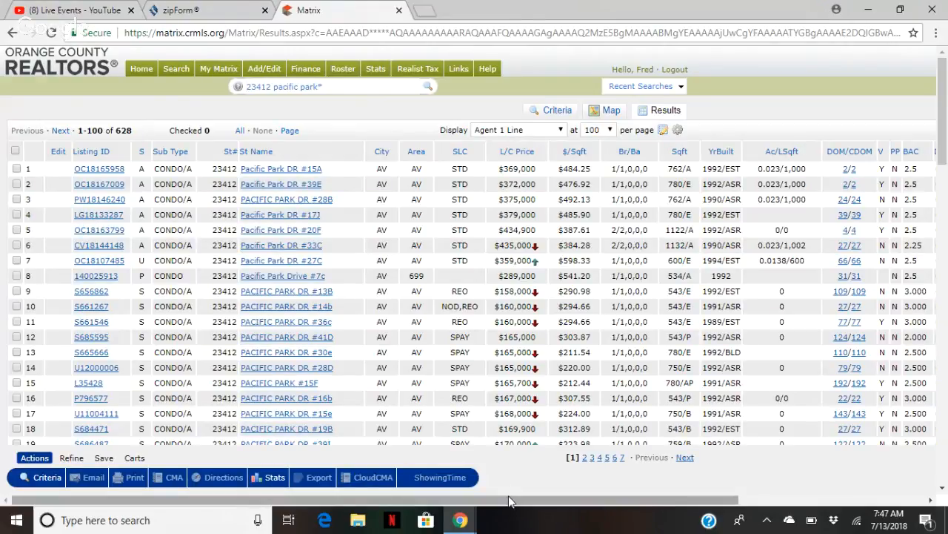
drag(509, 502, 689, 495)
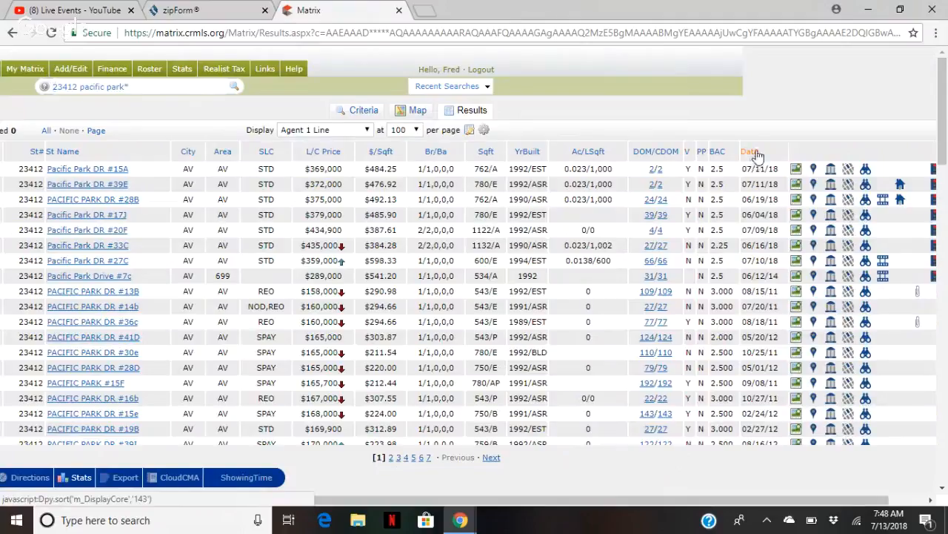
click(754, 153)
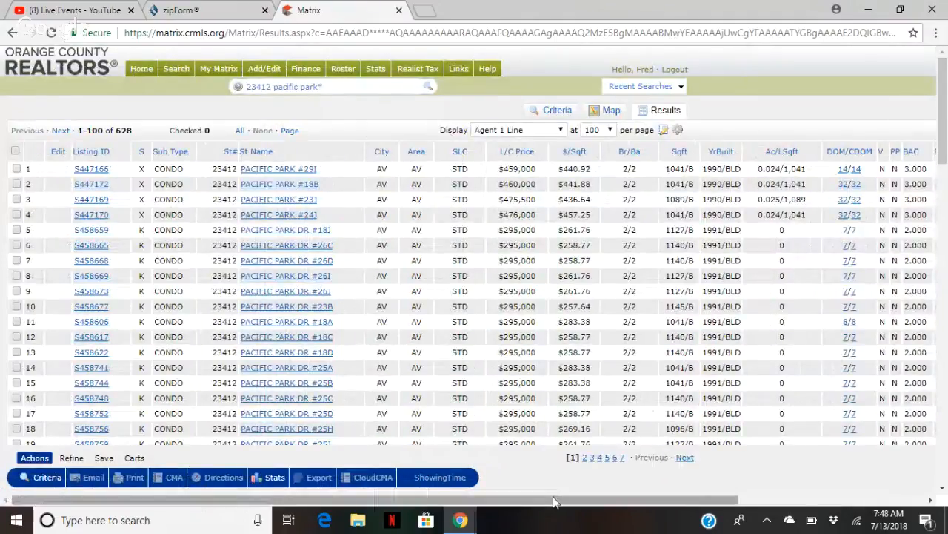
drag(558, 502, 694, 502)
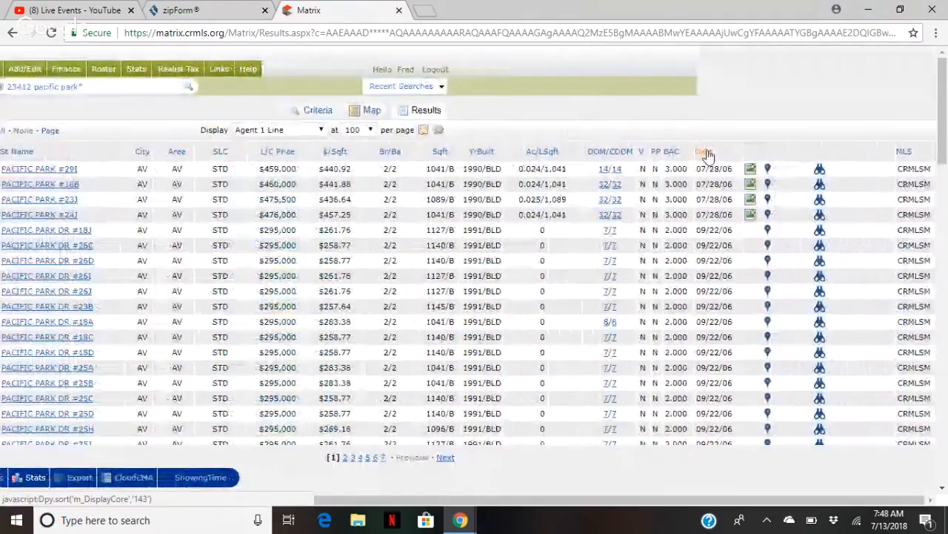
click(102, 170)
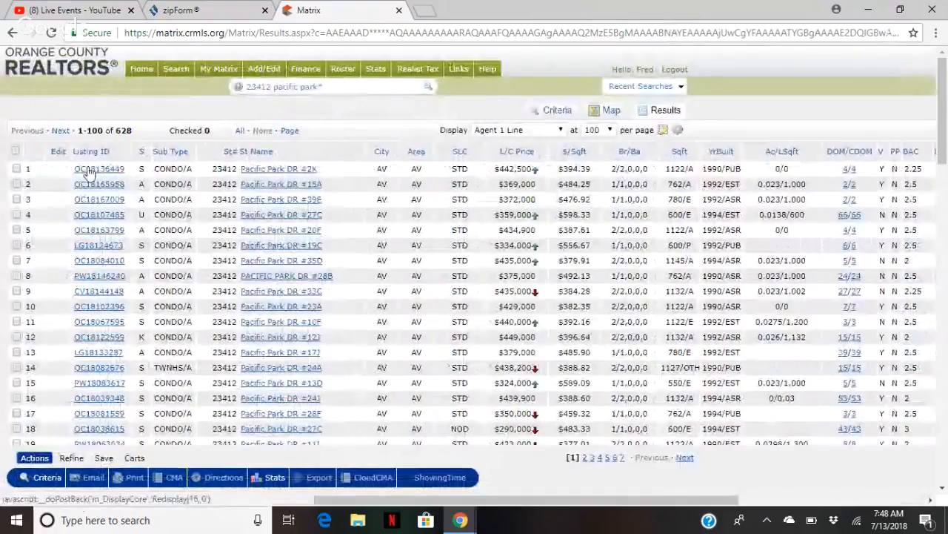
scroll(311, 291, down, 15)
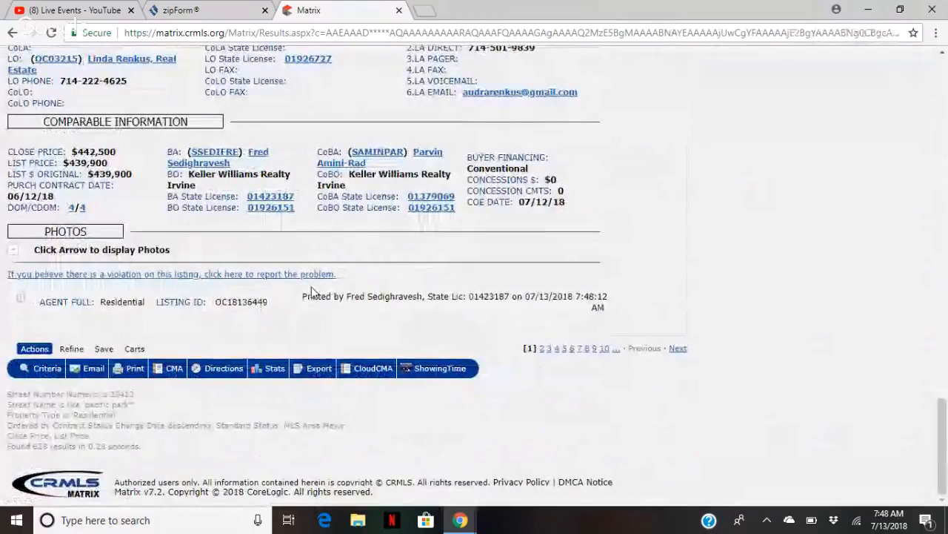
scroll(311, 291, up, 15)
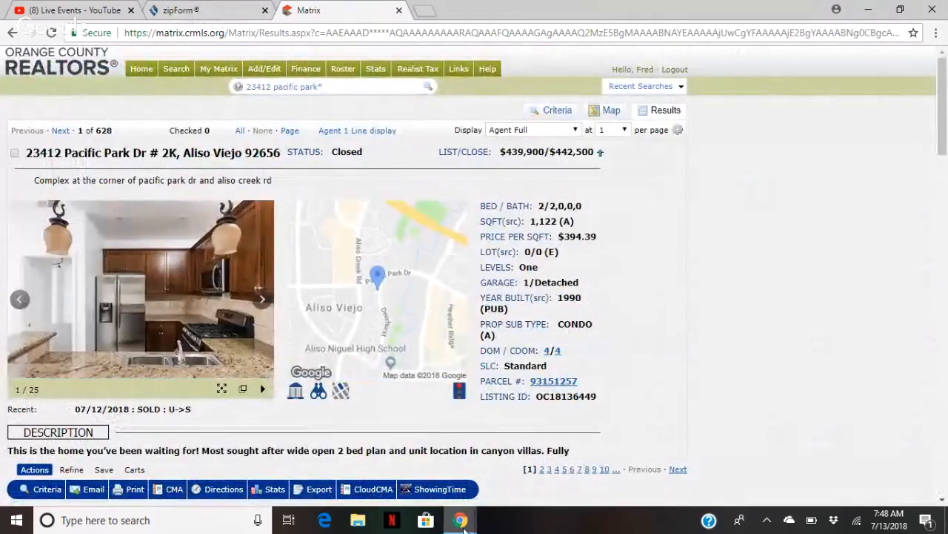
mouse_move(463, 527)
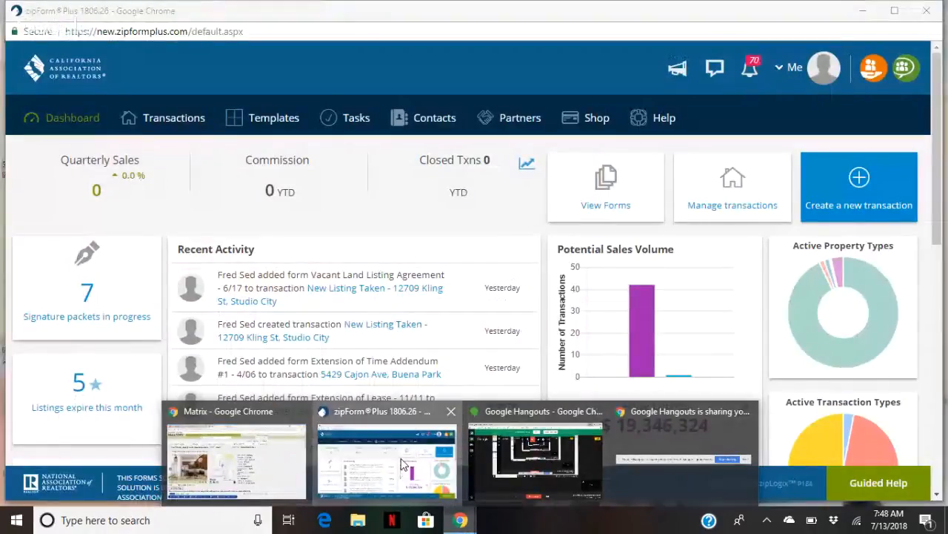
click(387, 456)
click(176, 119)
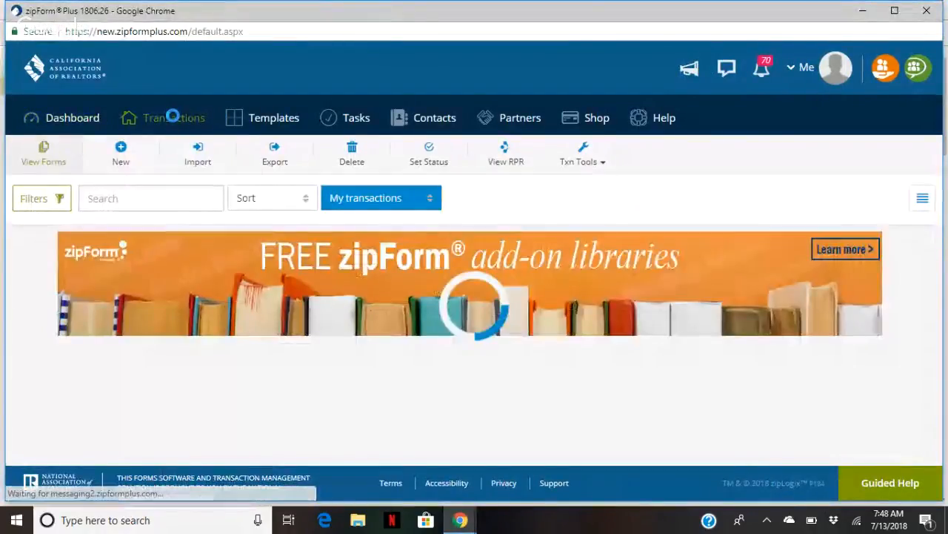
click(128, 164)
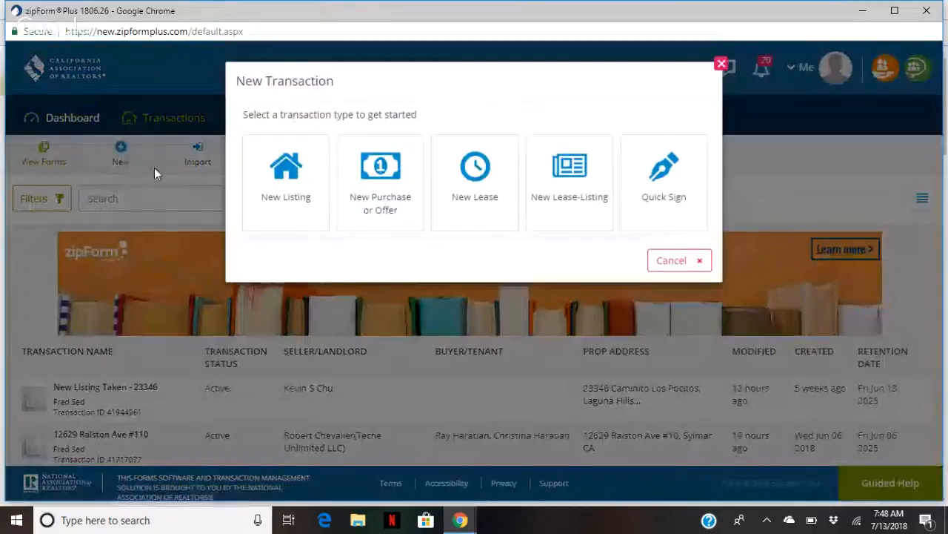
click(286, 169)
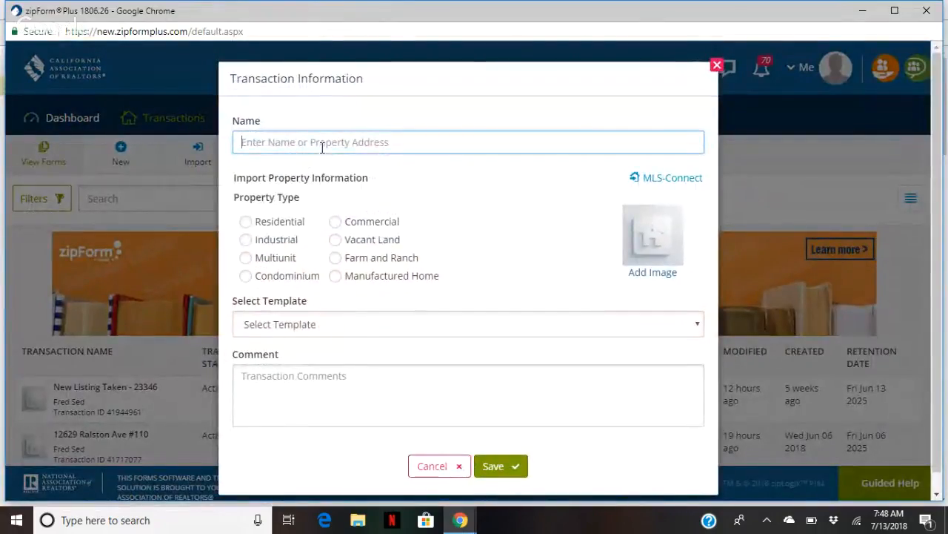
text(New Lease Listing-Taken)
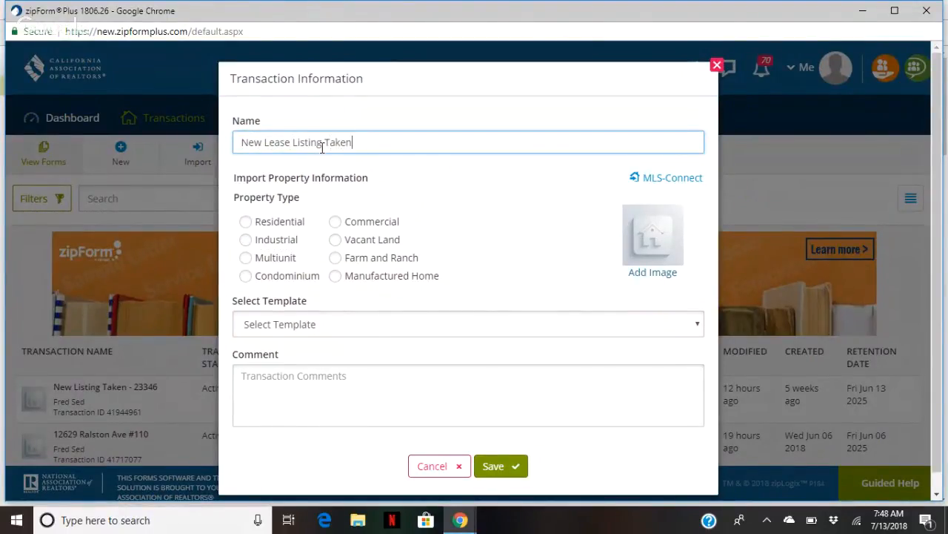
text( -)
key(BackSpace)
key(BackSpace)
key(BackSpace)
key(BackSpace)
key(BackSpace)
key(BackSpace)
key(BackSpace)
key(BackSpace)
key(BackSpace)
key(BackSpace)
key(BackSpace)
key(BackSpace)
key(BackSpace)
key(BackSpace)
key(BackSpace)
key(BackSpace)
key(BackSpace)
key(BackSpace)
key(BackSpace)
key(BackSpace)
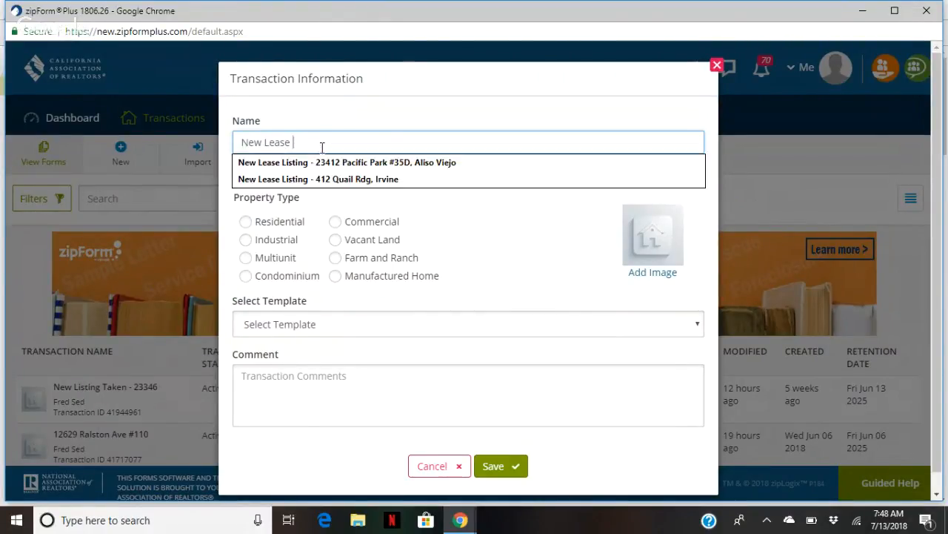
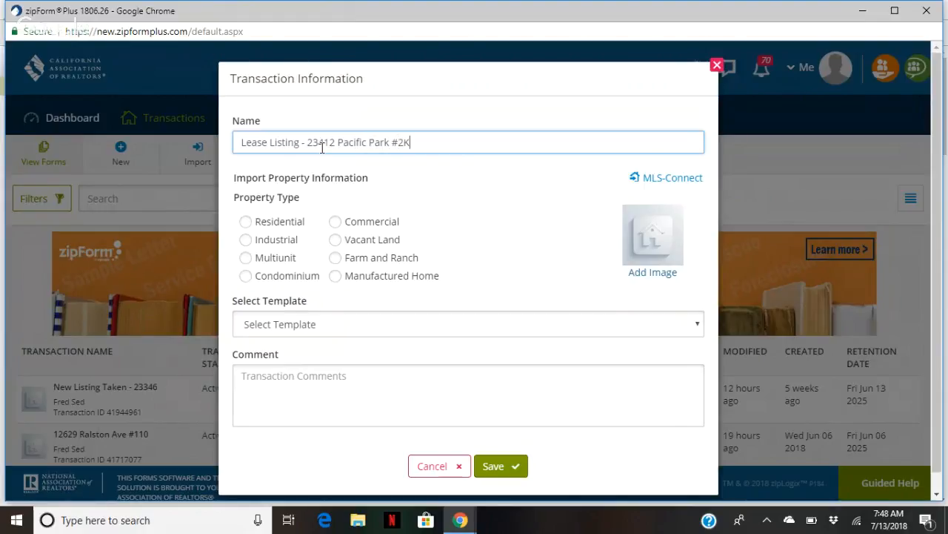
click(269, 222)
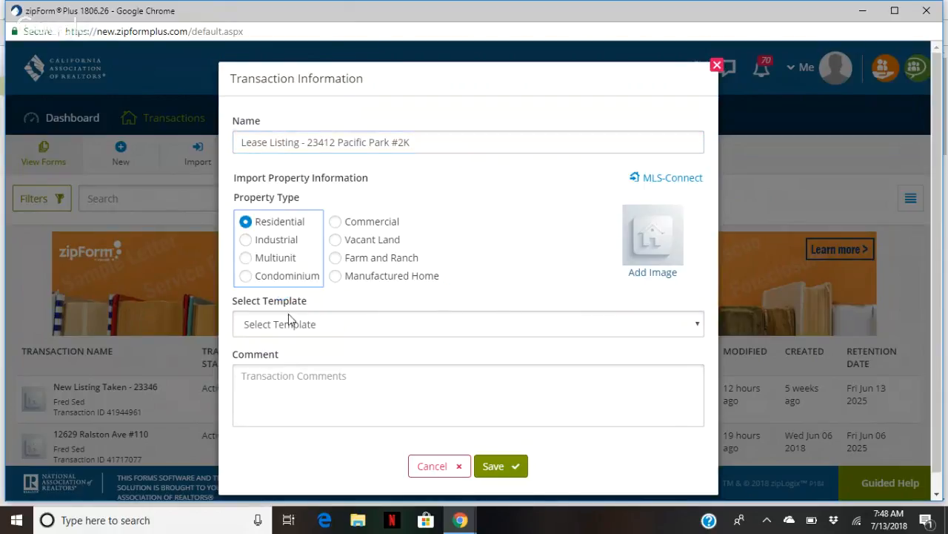
click(289, 326)
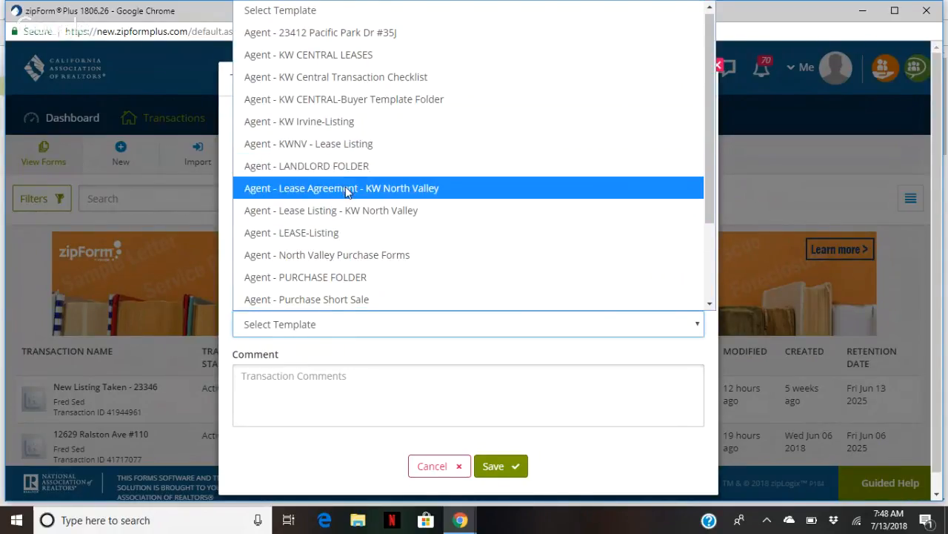
click(333, 233)
click(519, 480)
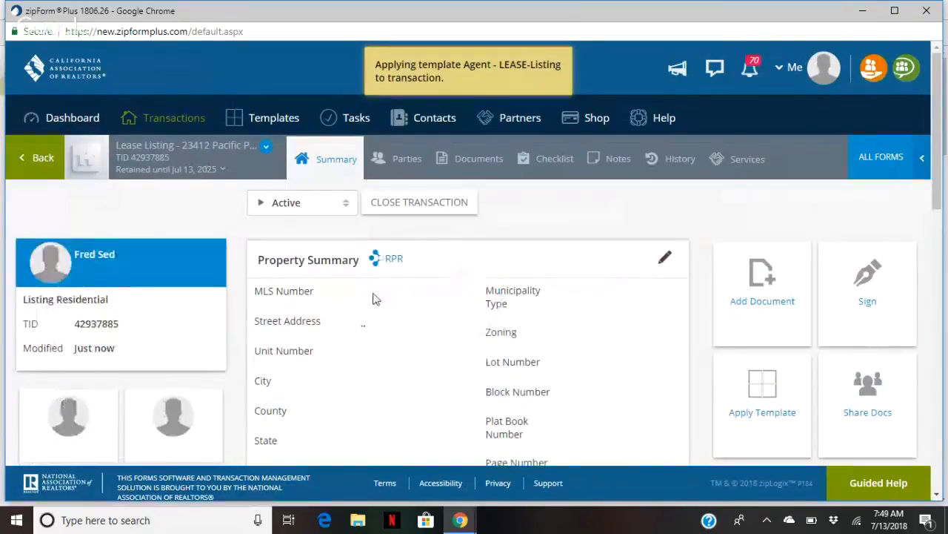
Mark Landlord in the first signature row of the agency relationship disclosure
click(463, 157)
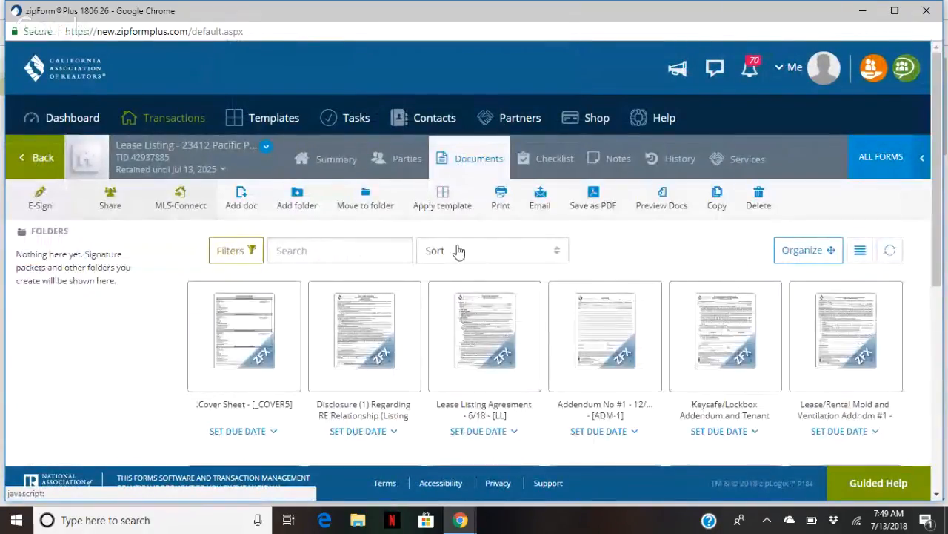
click(470, 341)
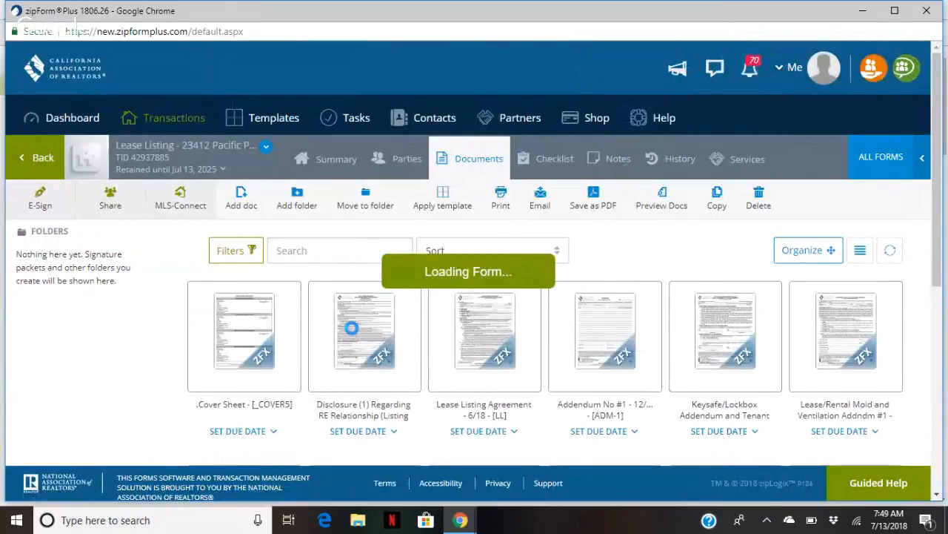
scroll(348, 326, down, 2)
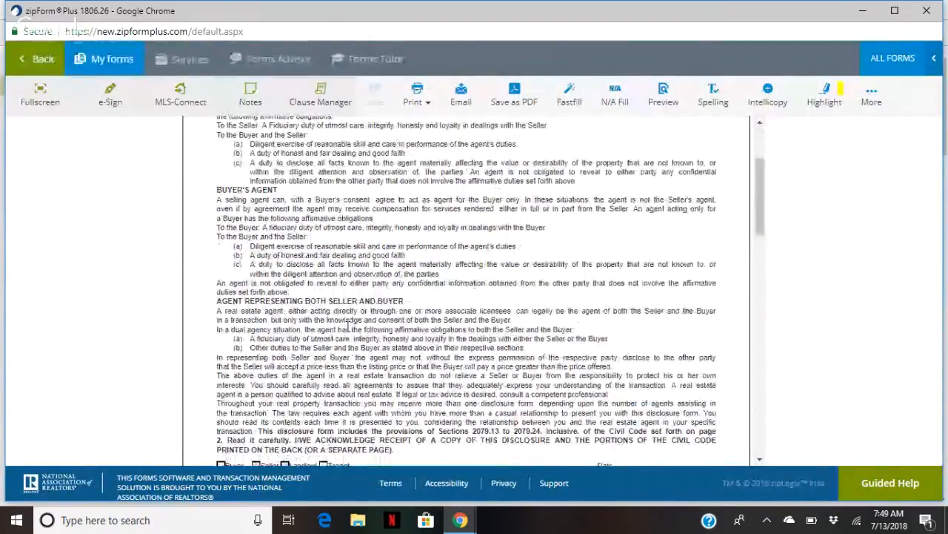
scroll(348, 326, down, 1)
scroll(346, 326, down, 1)
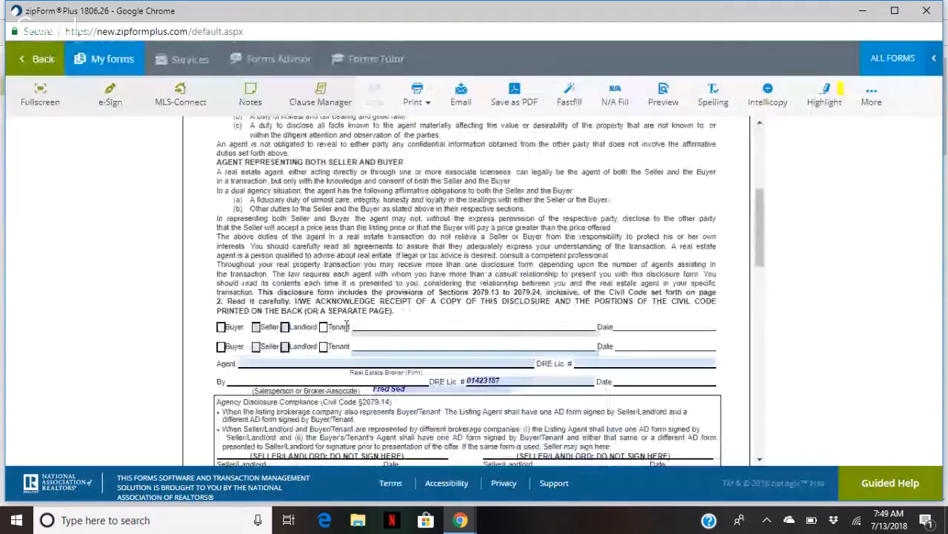
click(284, 326)
Enter Keller Williams Realty as agent with its DRE licence number, then save the disclosure
click(412, 335)
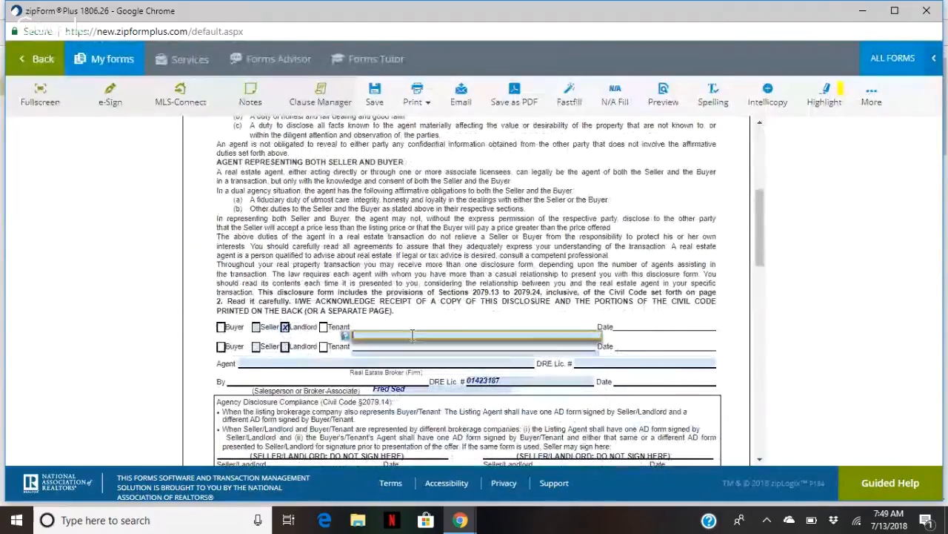
text(ad)
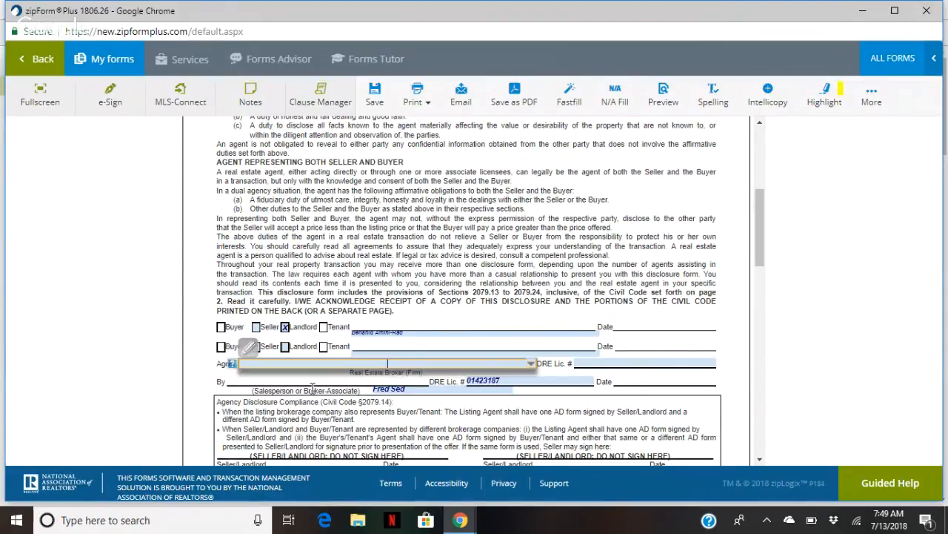
text(Keller)
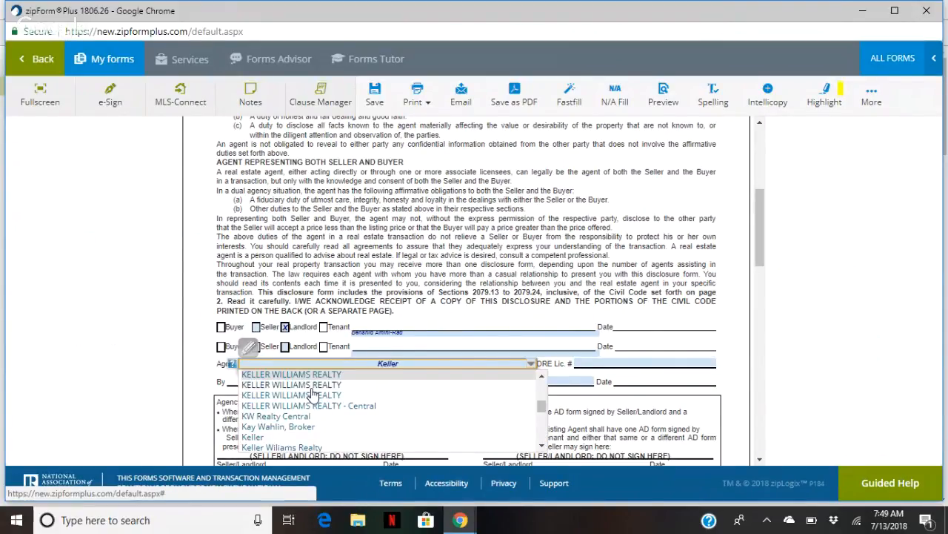
text( Williams Realty)
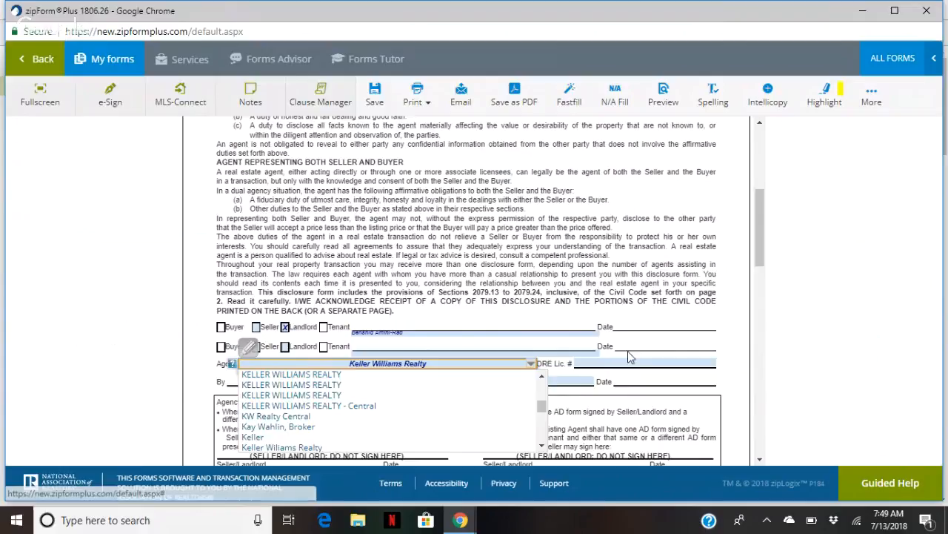
click(629, 363)
text(0)
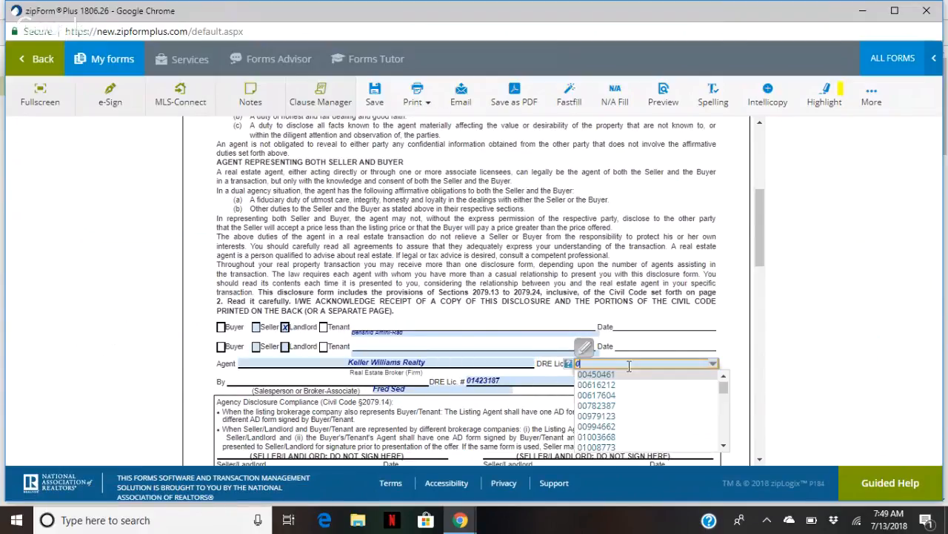
text(192651)
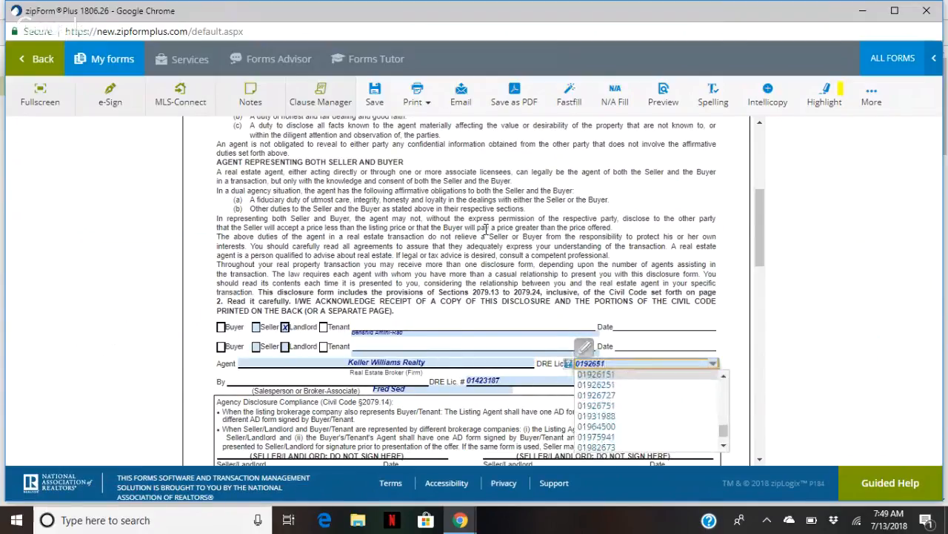
click(681, 385)
scroll(443, 381, down, 4)
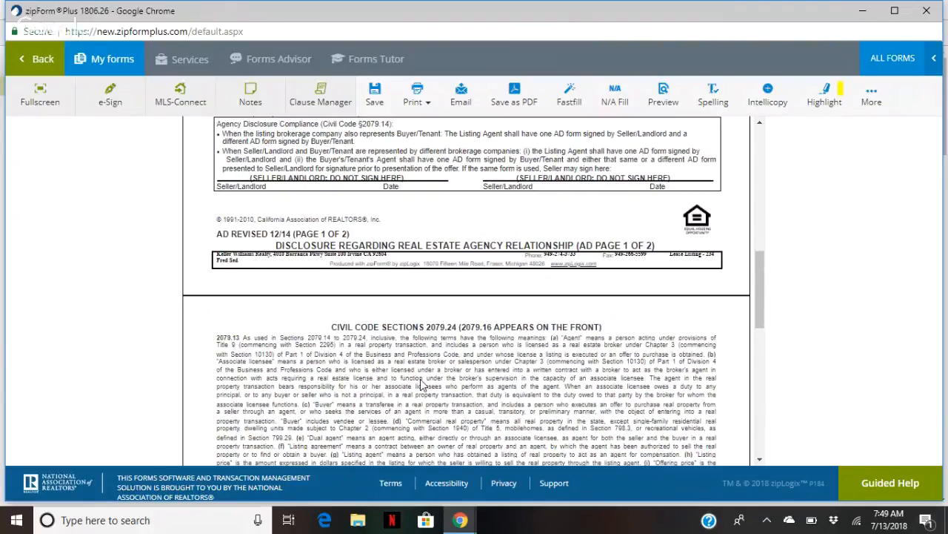
scroll(420, 384, down, 5)
scroll(409, 331, down, 12)
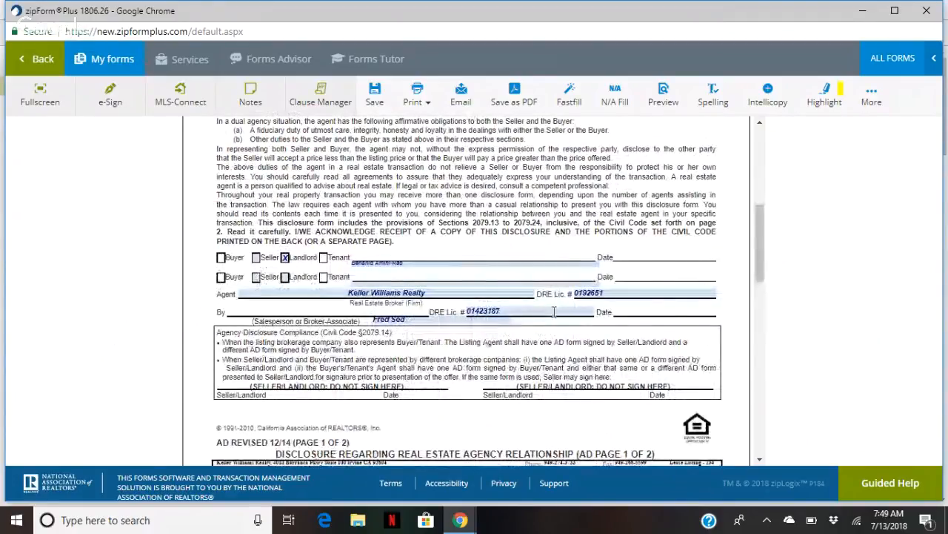
scroll(413, 334, down, 15)
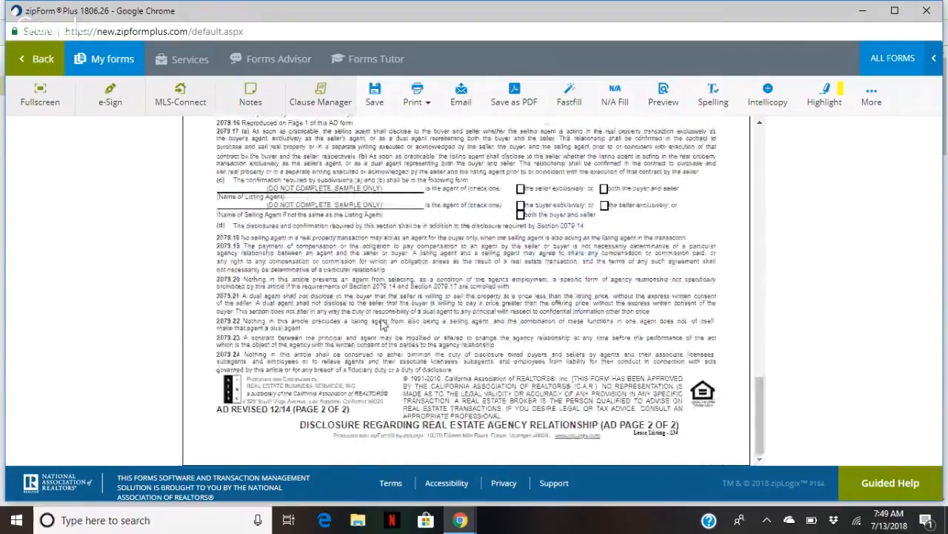
click(375, 94)
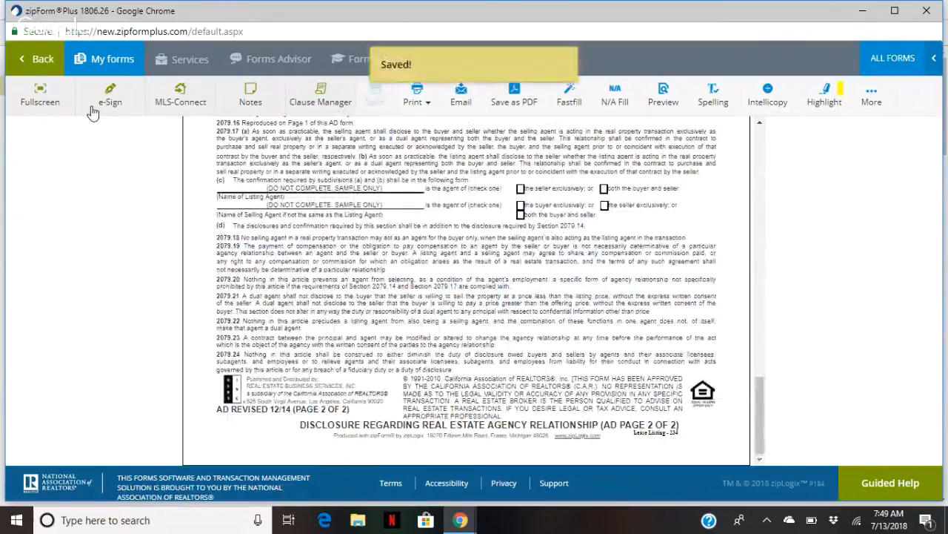
Set the Lease Listing Agreement's Date Prepared and beginning date to July 13, 2018
click(43, 59)
click(515, 335)
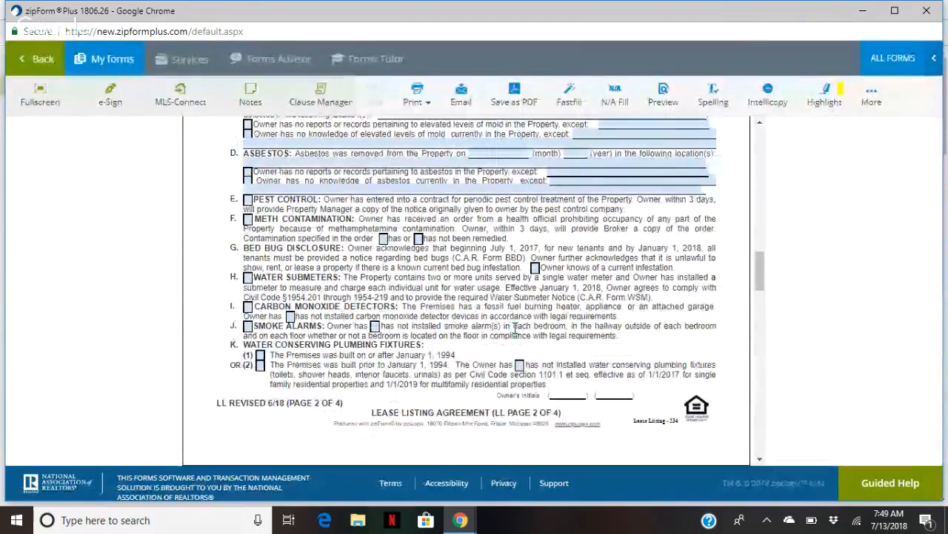
scroll(513, 327, up, 13)
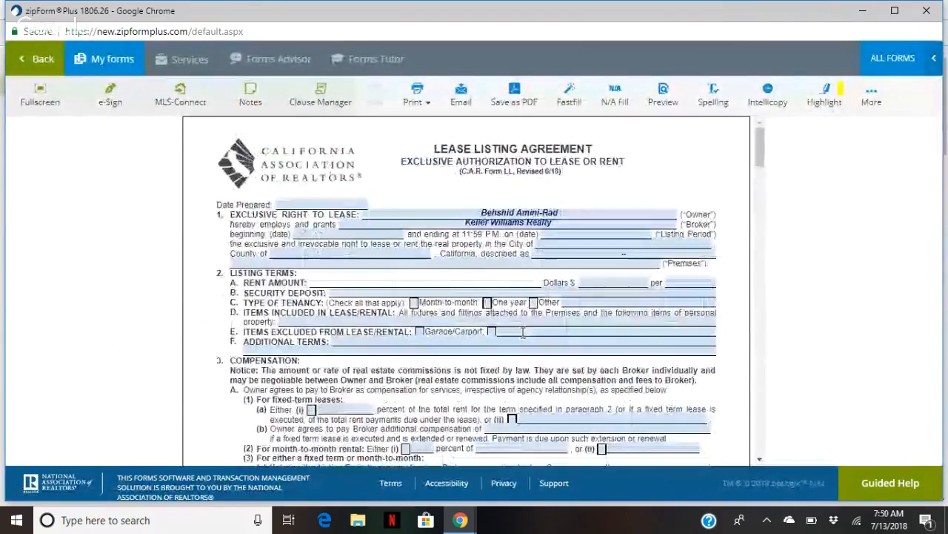
click(296, 204)
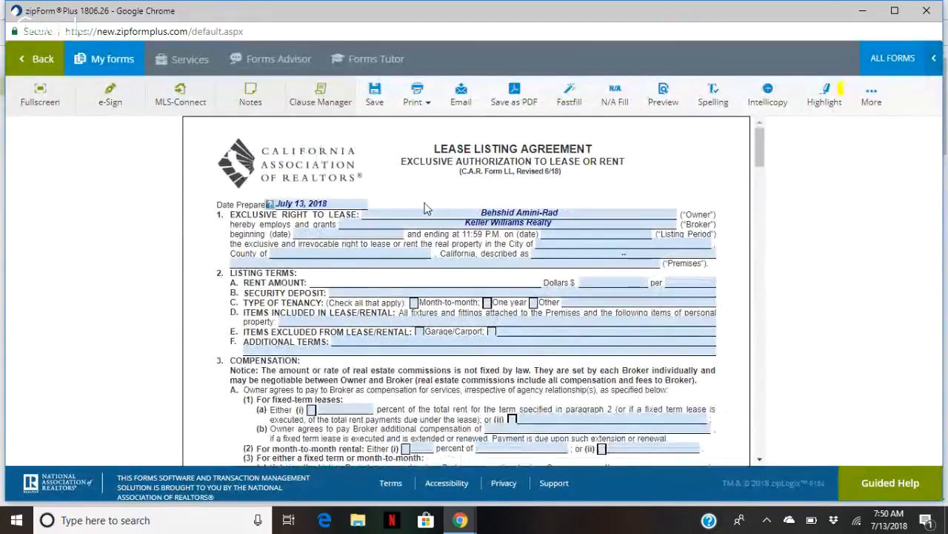
click(378, 232)
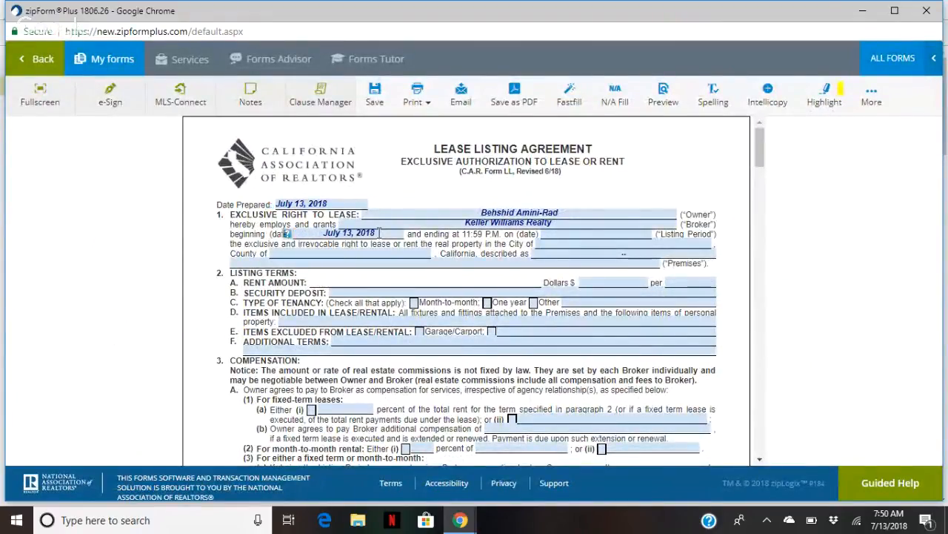
Set the listing ending date to October 13, 2018
click(602, 233)
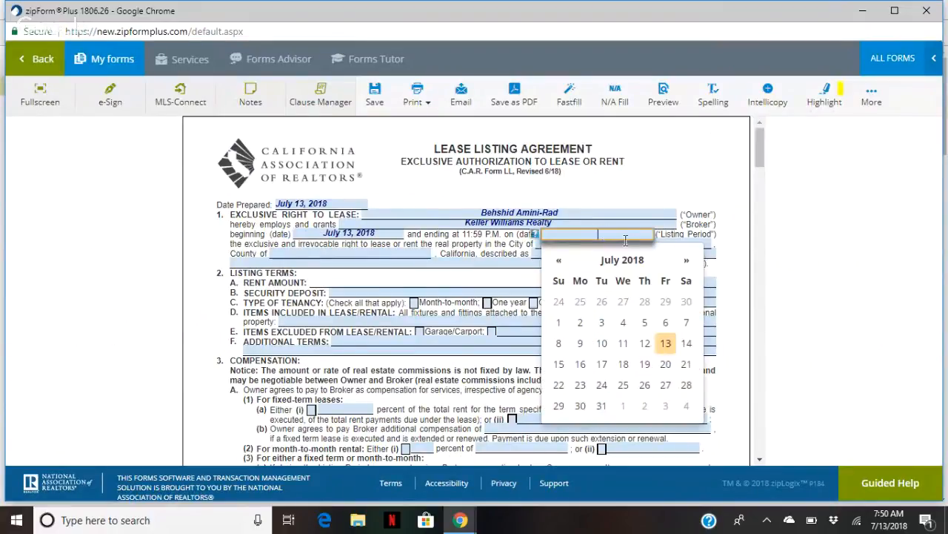
click(683, 261)
click(683, 261)
click(684, 261)
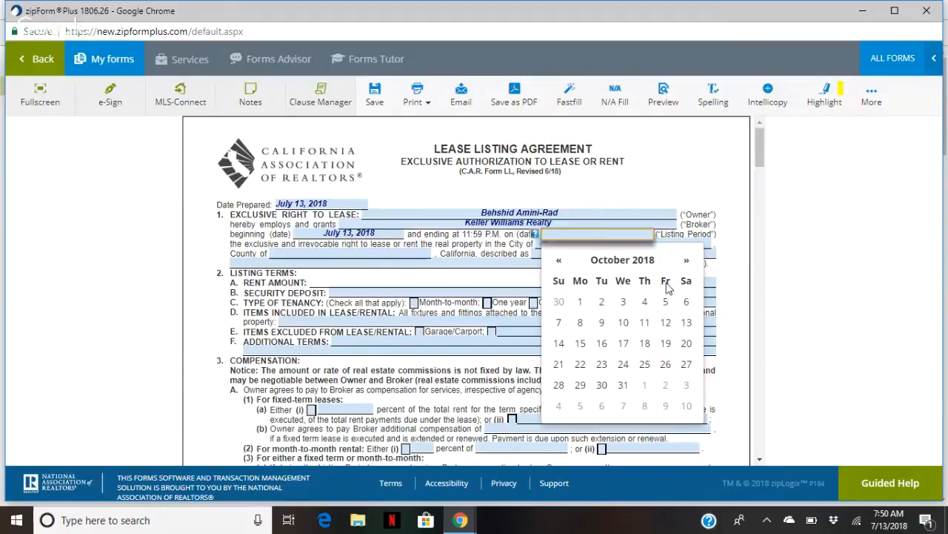
click(686, 322)
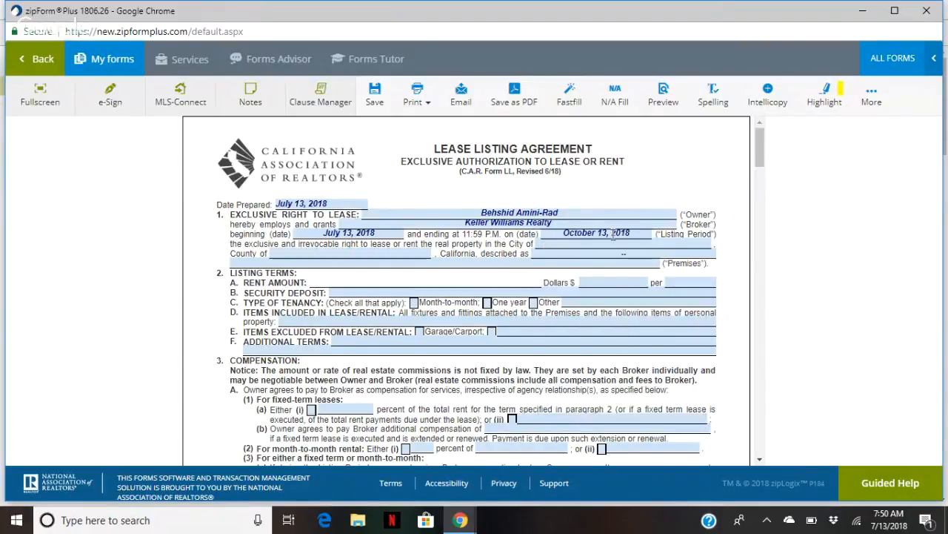
click(589, 242)
text(Aliso Viejo)
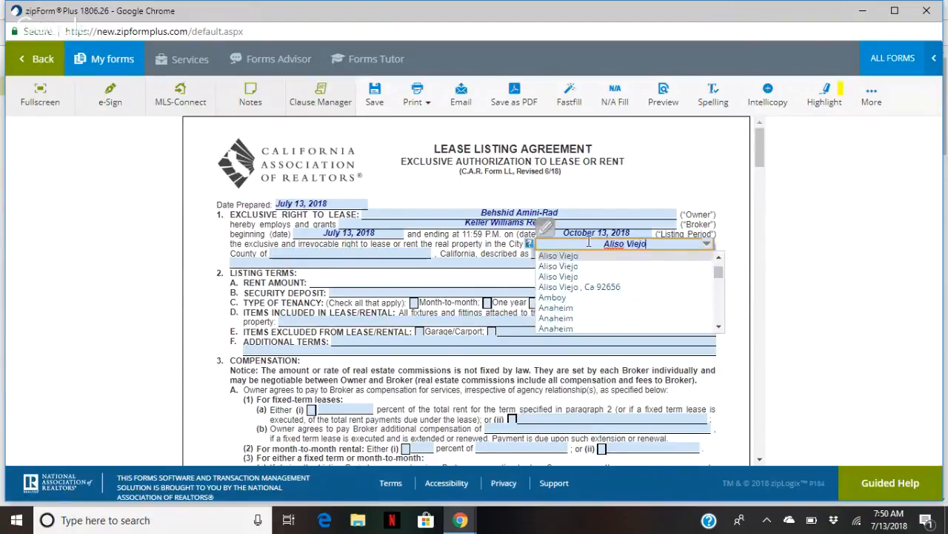
key(Tab)
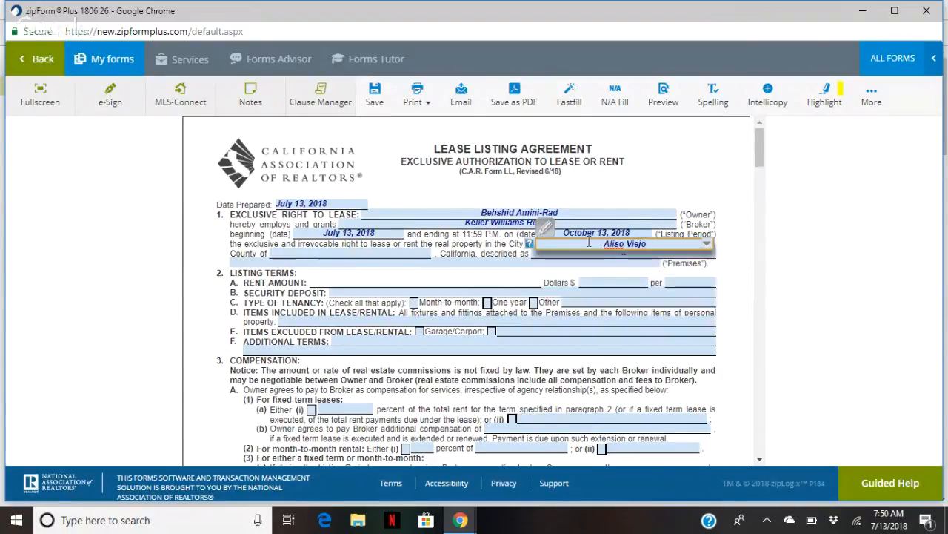
text(Orange)
key(Return)
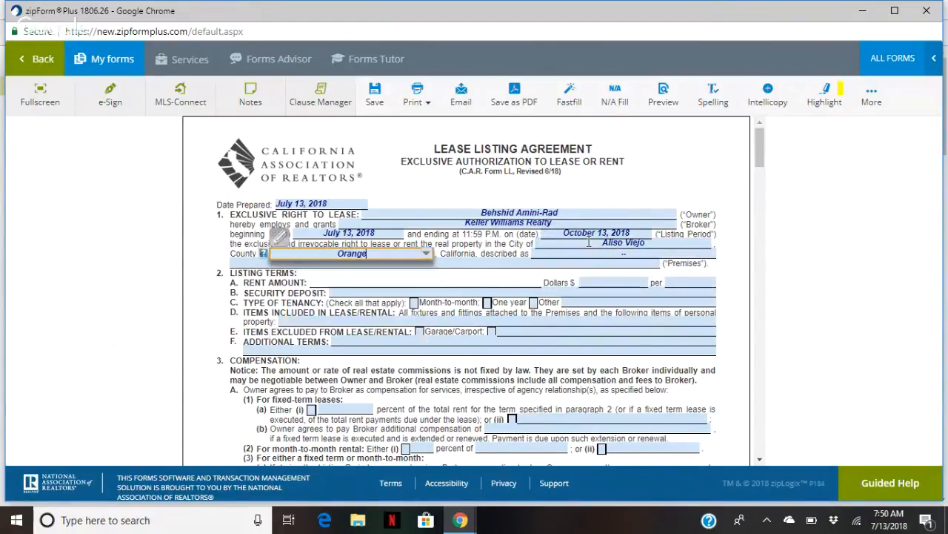
key(Tab)
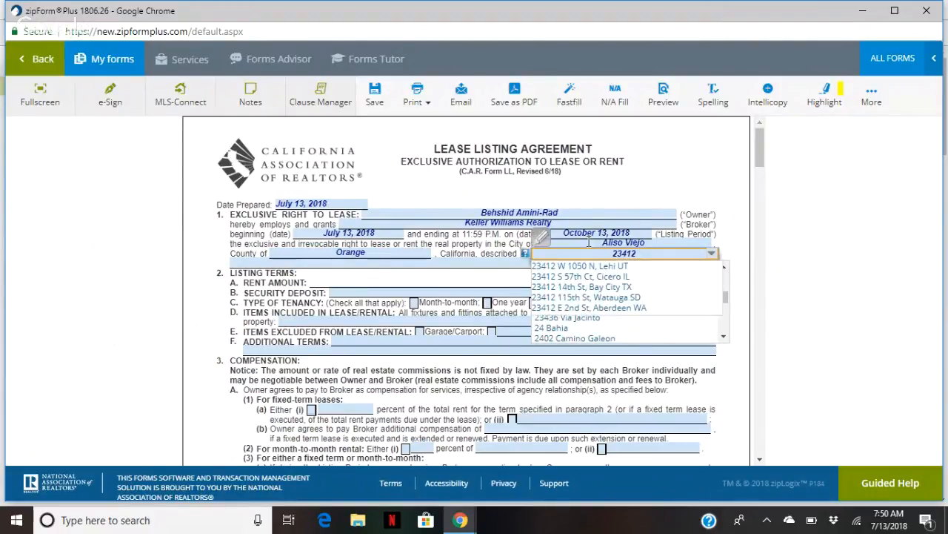
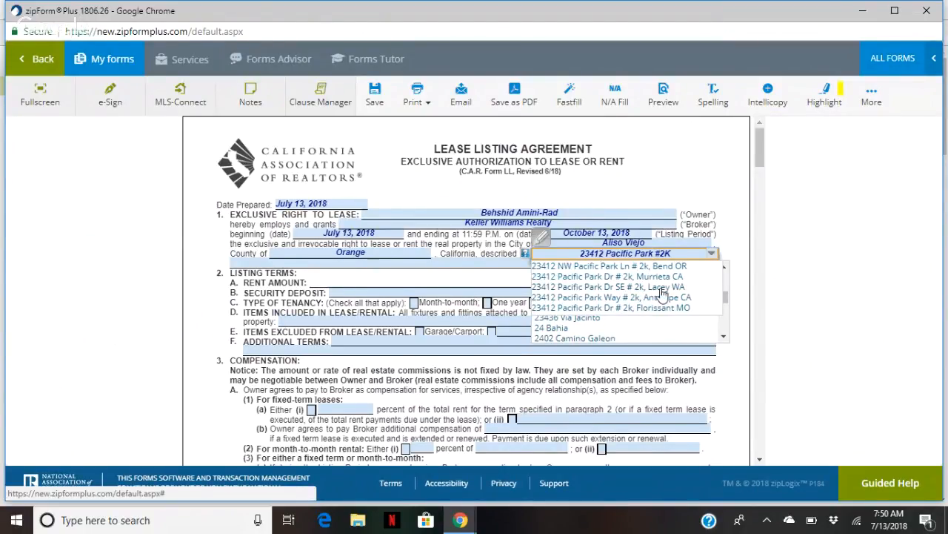
scroll(662, 295, down, 1)
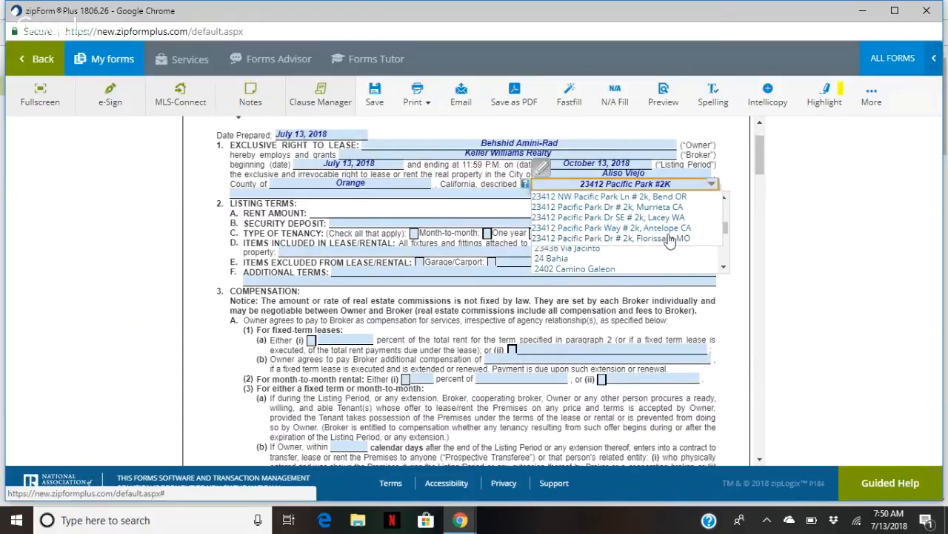
scroll(669, 243, up, 1)
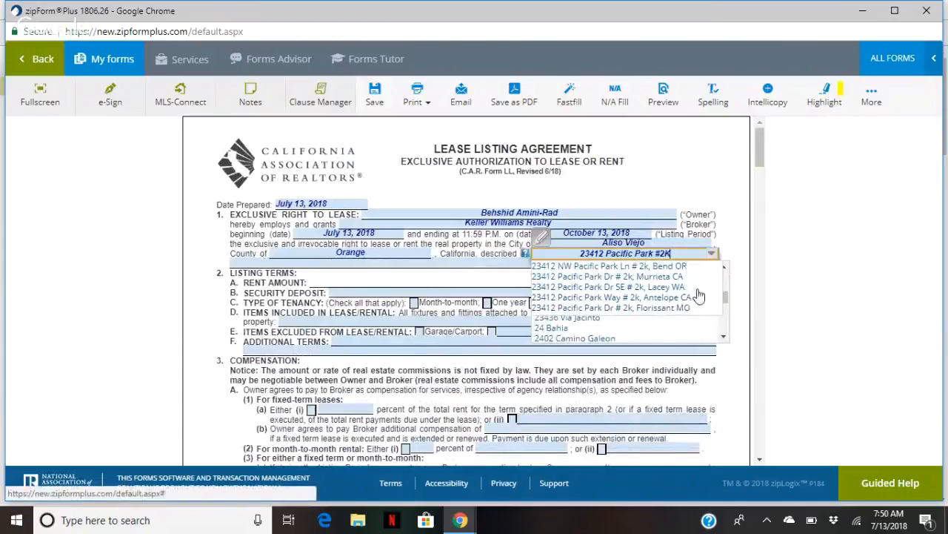
click(695, 213)
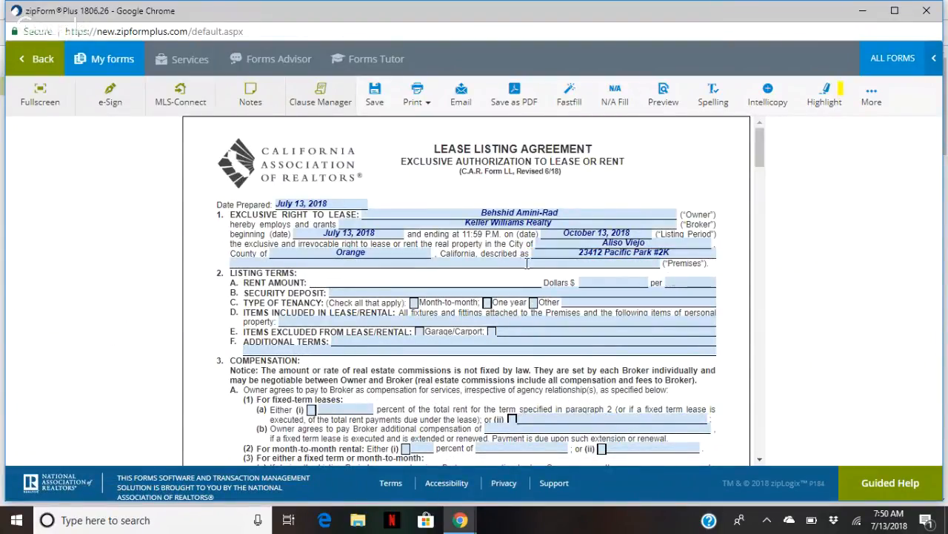
Set rent to $2,295.00 per Month and the security deposit to $2,295.00
click(609, 283)
text(2)
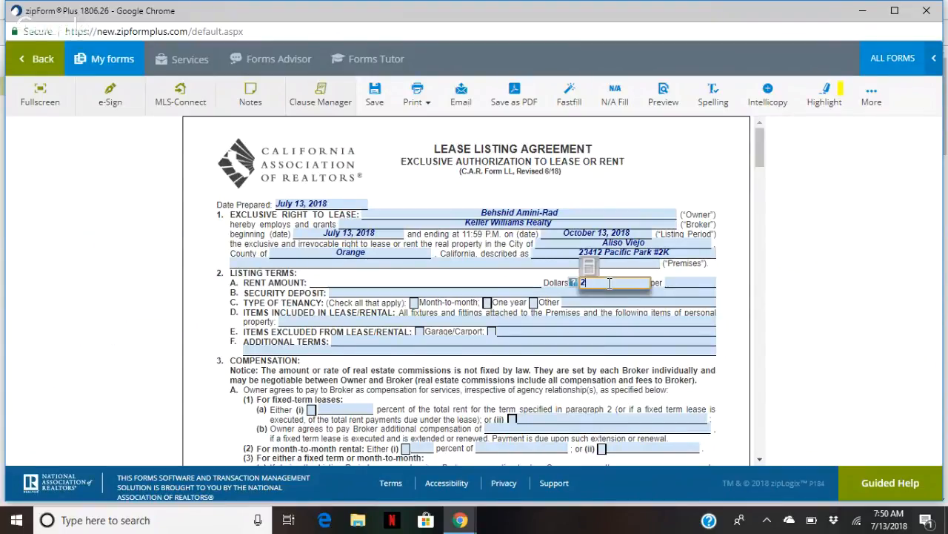
text(295)
click(544, 285)
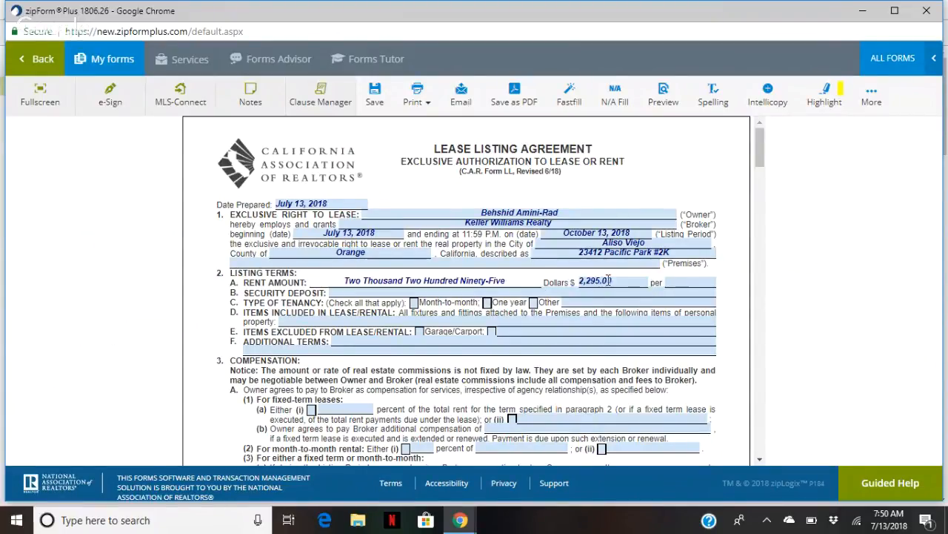
click(686, 284)
text(h)
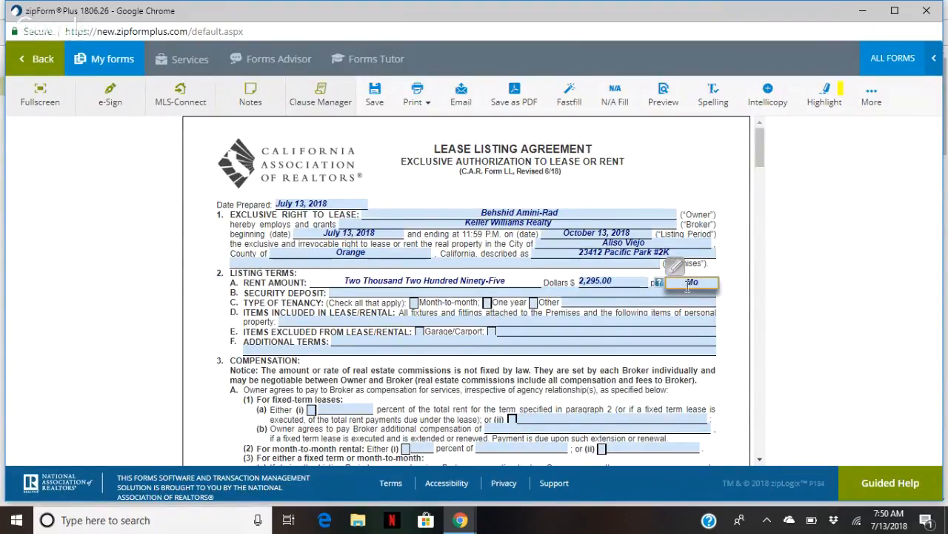
click(417, 293)
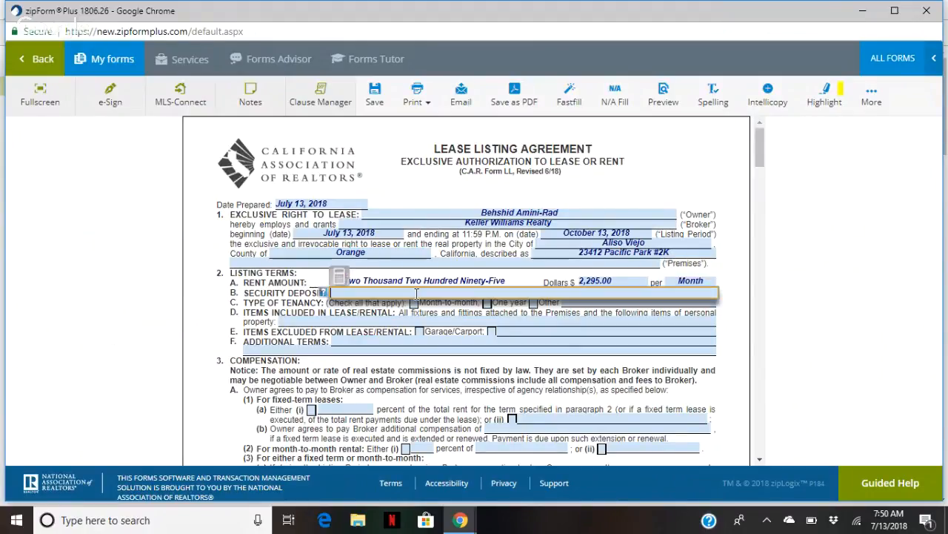
text(2295)
key(Tab)
Choose a one-year tenancy and list Refrigerator as included personal property
click(487, 303)
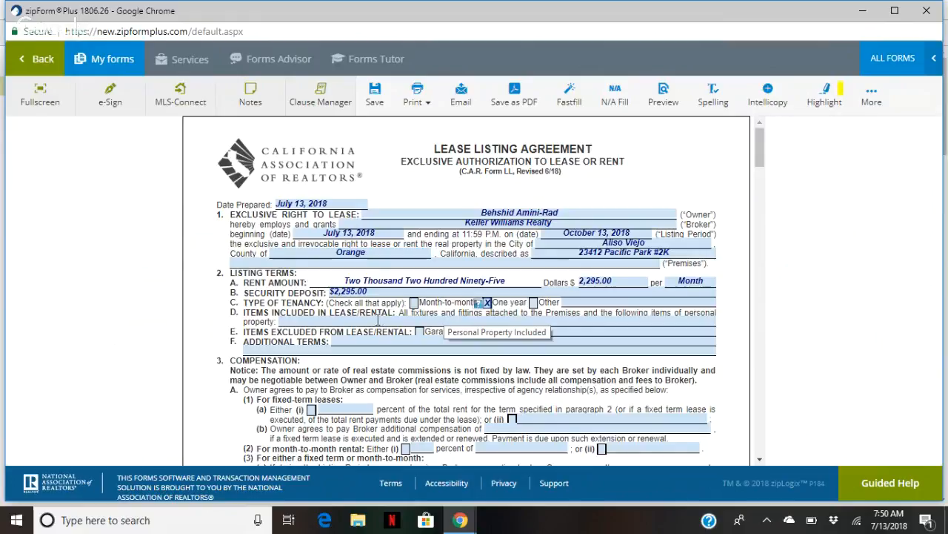
click(378, 320)
text(Refr)
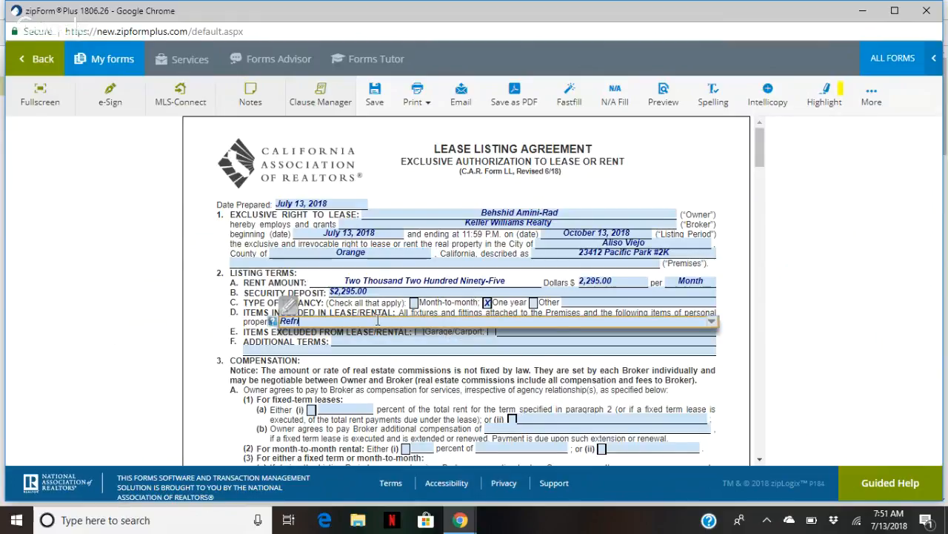
text(igerator)
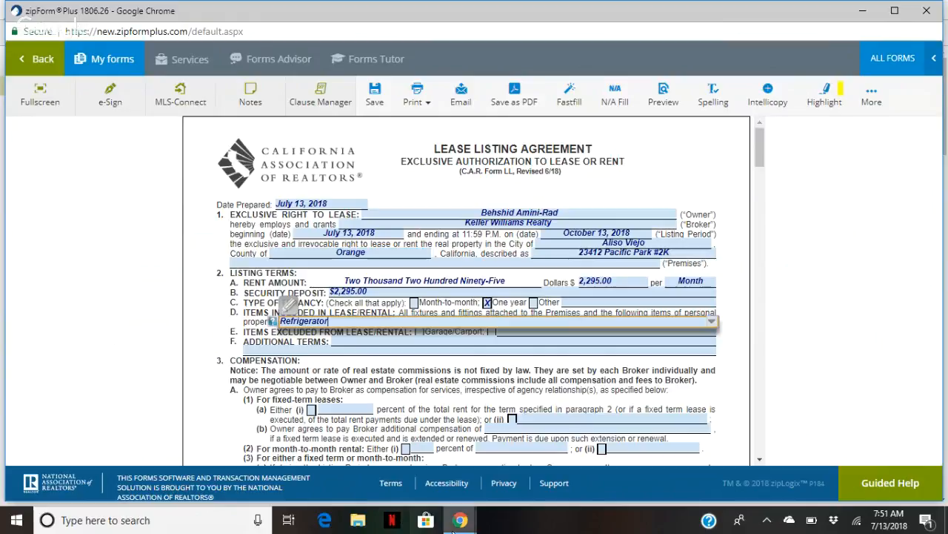
click(460, 520)
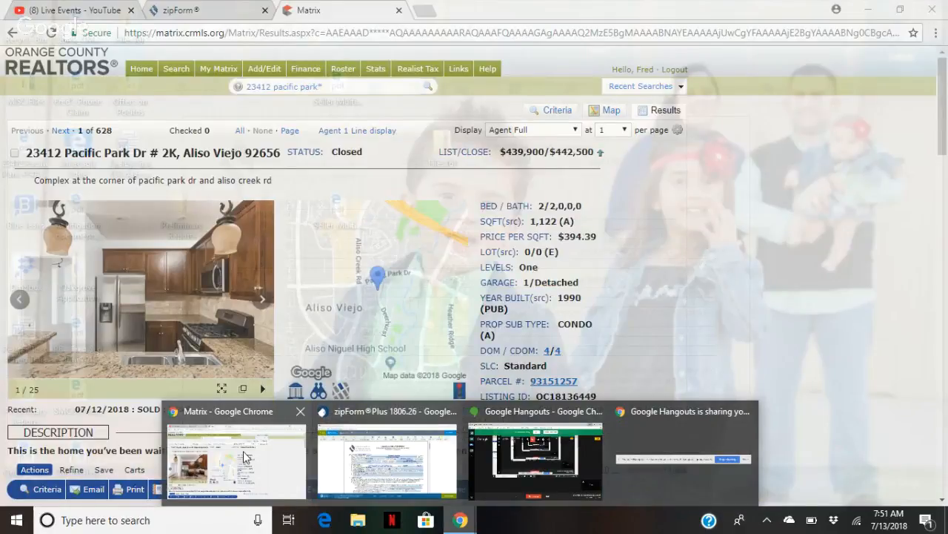
Review the #2K listing's Description and Interior details, then complete the Refrigerator entry
click(247, 457)
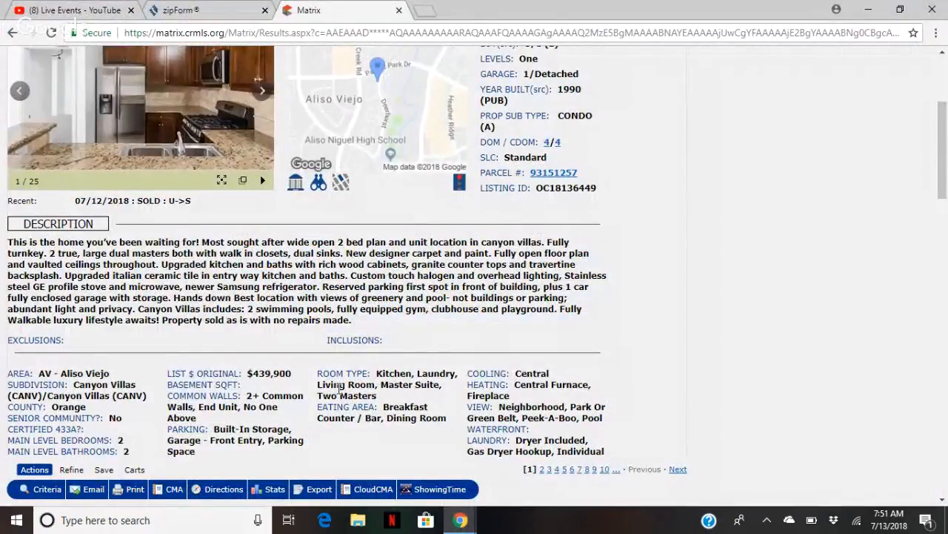
scroll(341, 390, down, 2)
scroll(341, 393, down, 1)
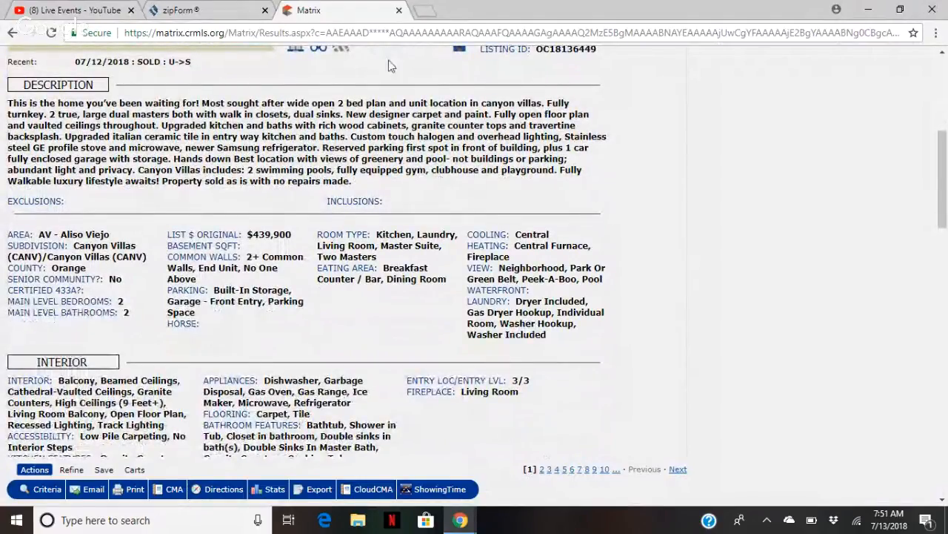
click(460, 520)
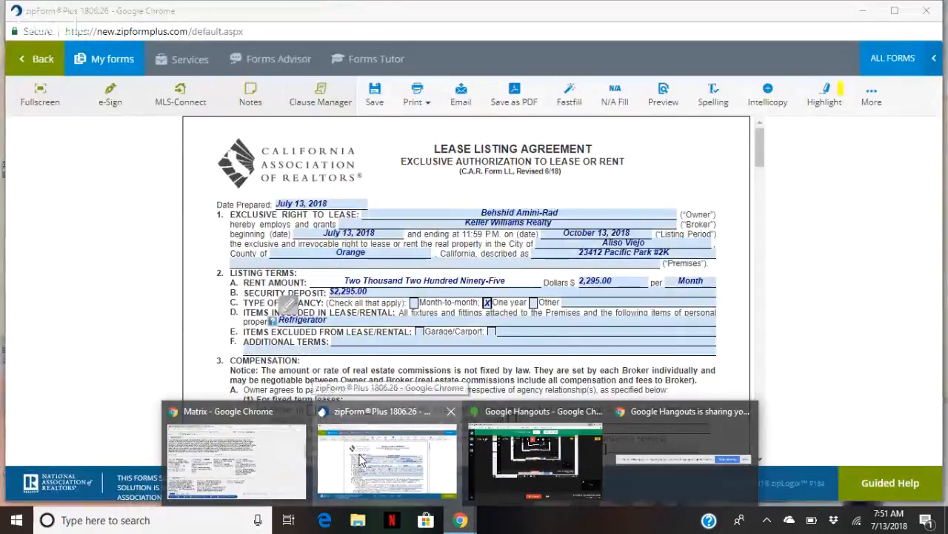
click(386, 456)
click(215, 356)
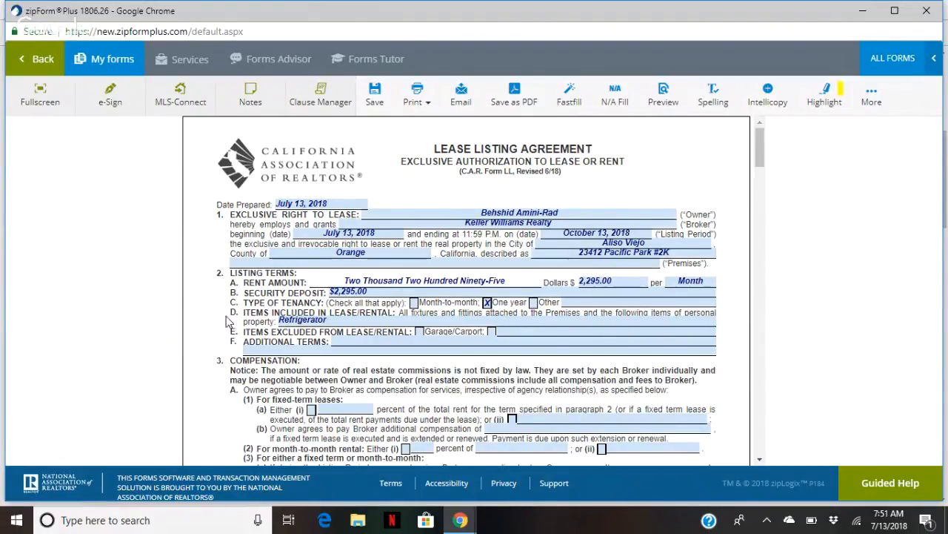
Set the fixed-term lease commission to 3.000 percent of total rent
scroll(229, 321, down, 1)
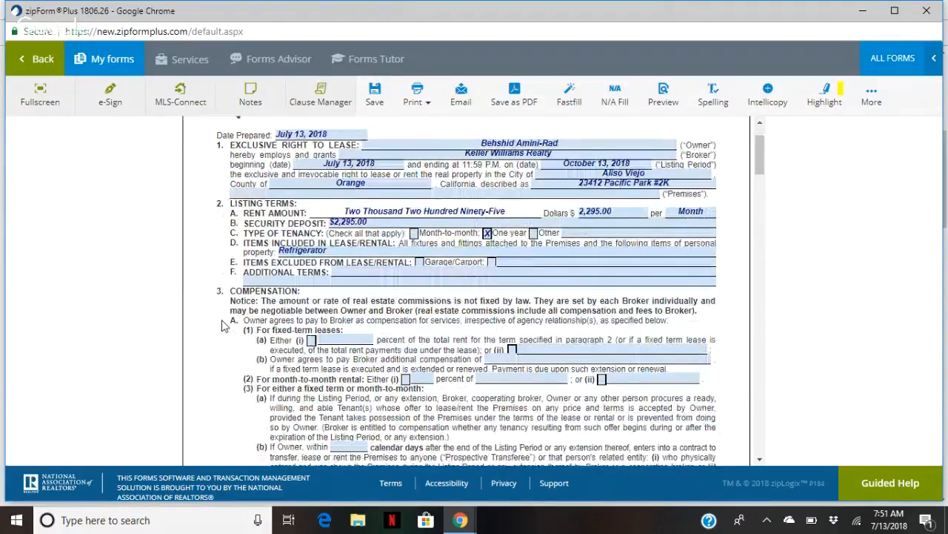
scroll(225, 326, down, 1)
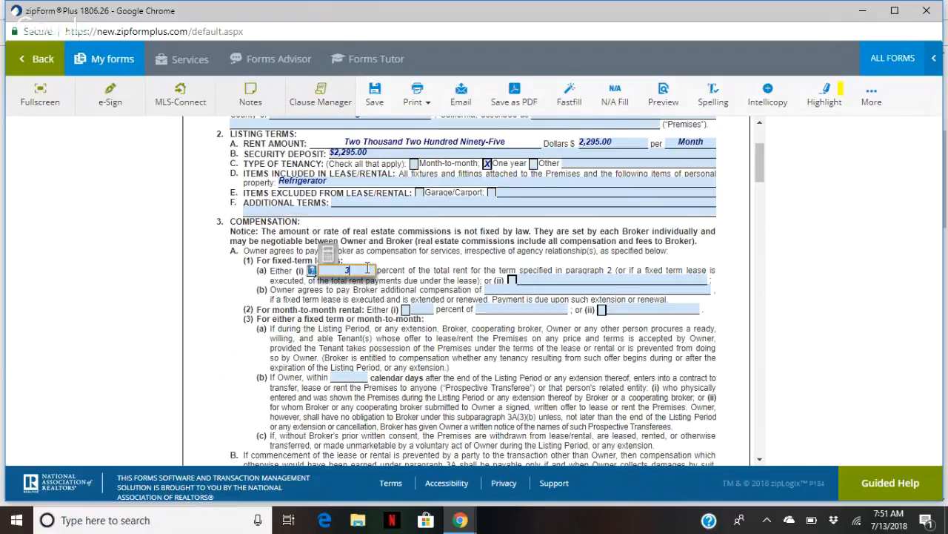
click(391, 269)
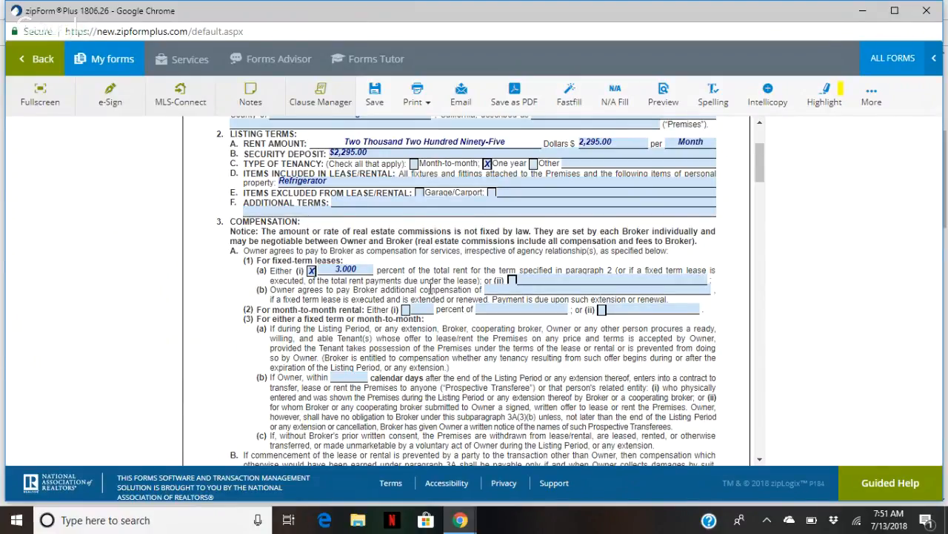
Set the protection period to 60 calendar days
scroll(385, 279, down, 1)
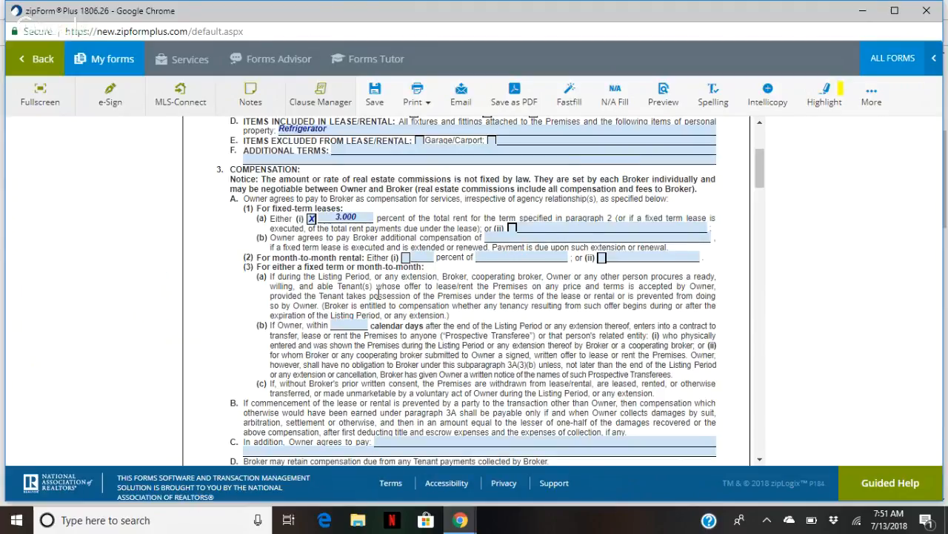
scroll(350, 306, down, 1)
click(350, 307)
text(60)
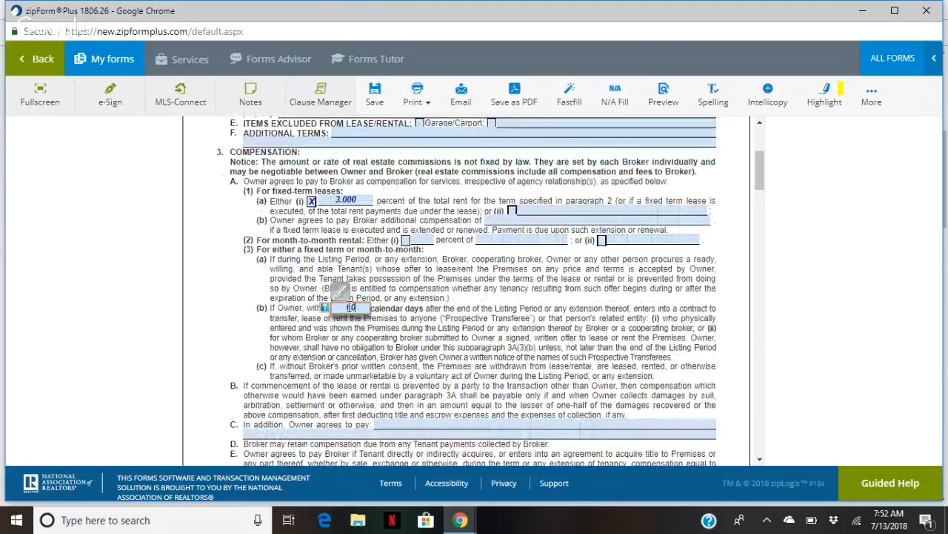
scroll(529, 326, up, 1)
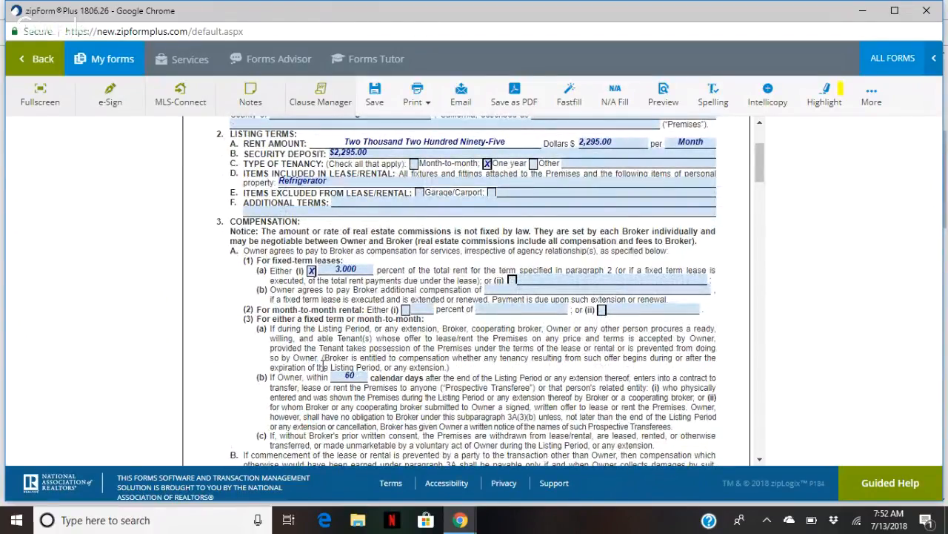
scroll(579, 354, up, 1)
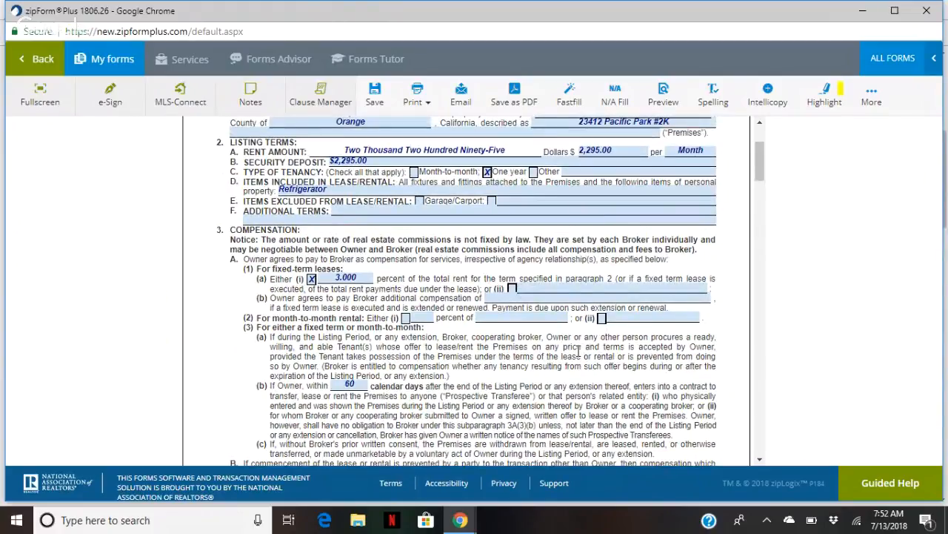
scroll(462, 350, down, 1)
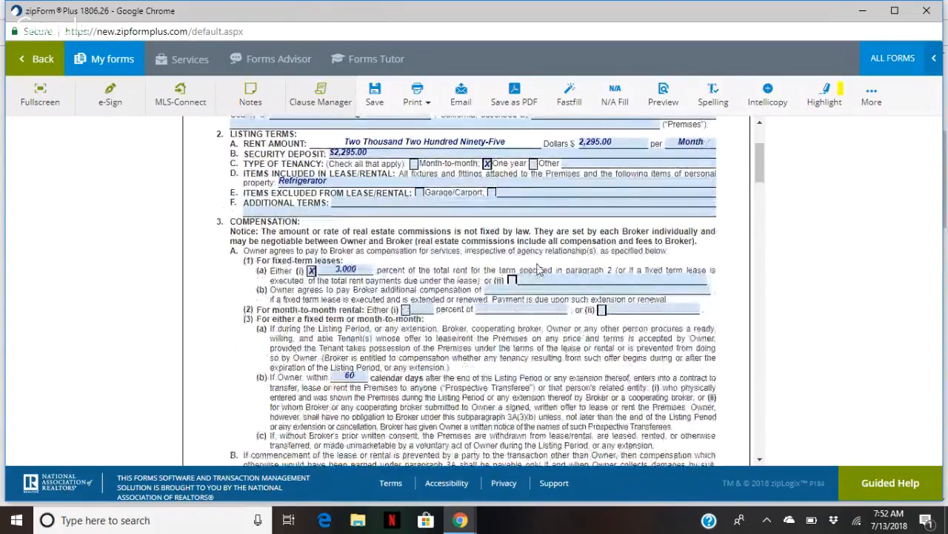
scroll(583, 233, up, 2)
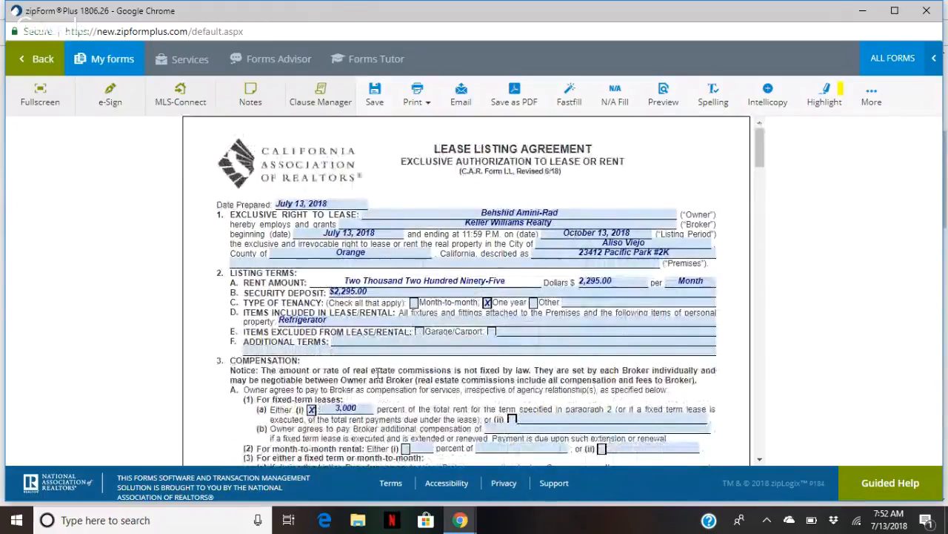
scroll(482, 378, down, 2)
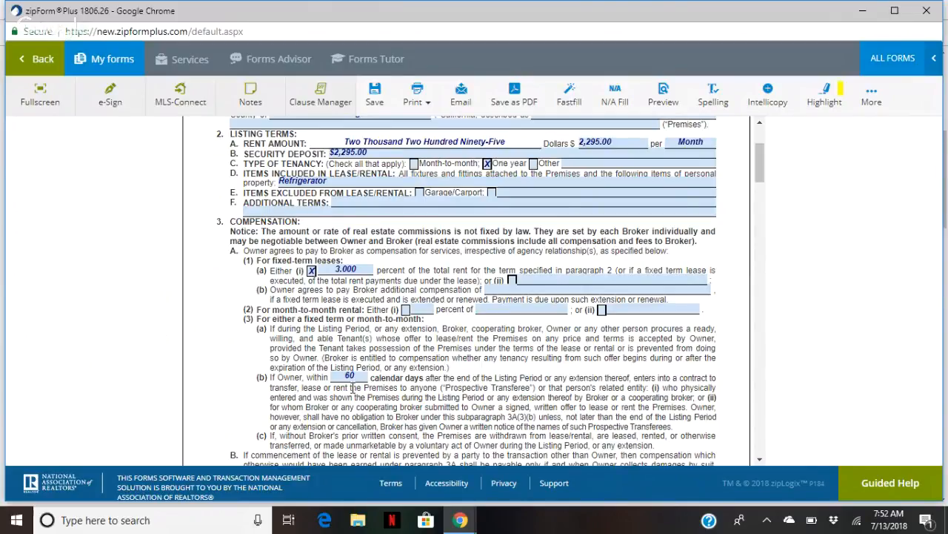
scroll(351, 388, down, 2)
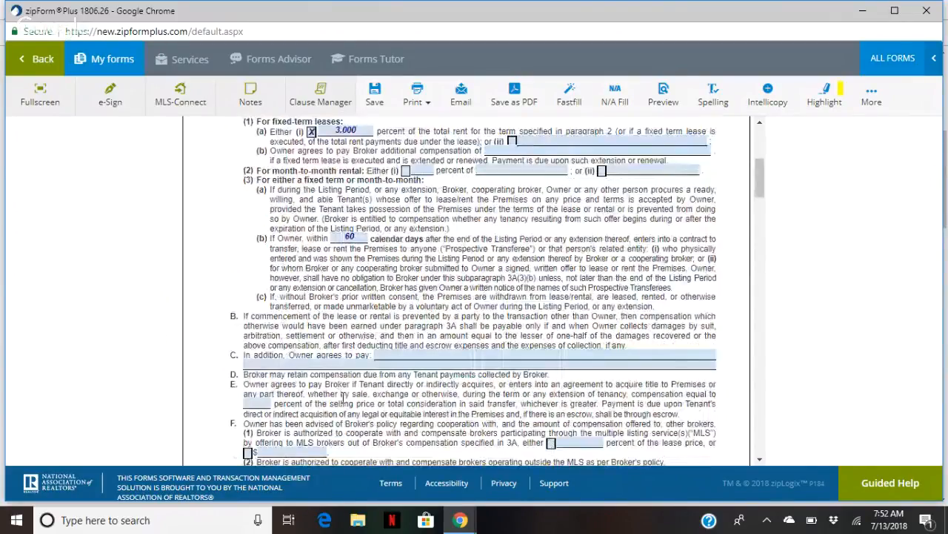
scroll(342, 397, down, 1)
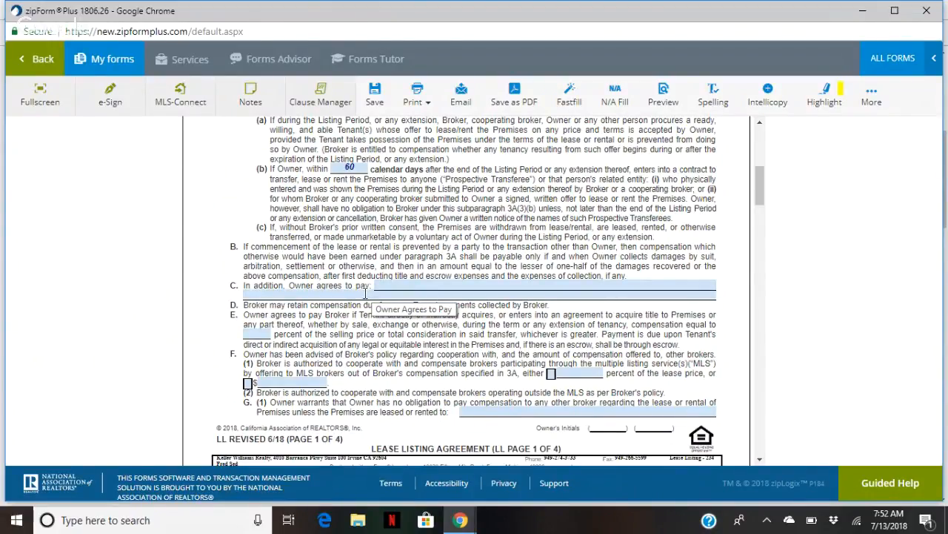
scroll(421, 318, down, 1)
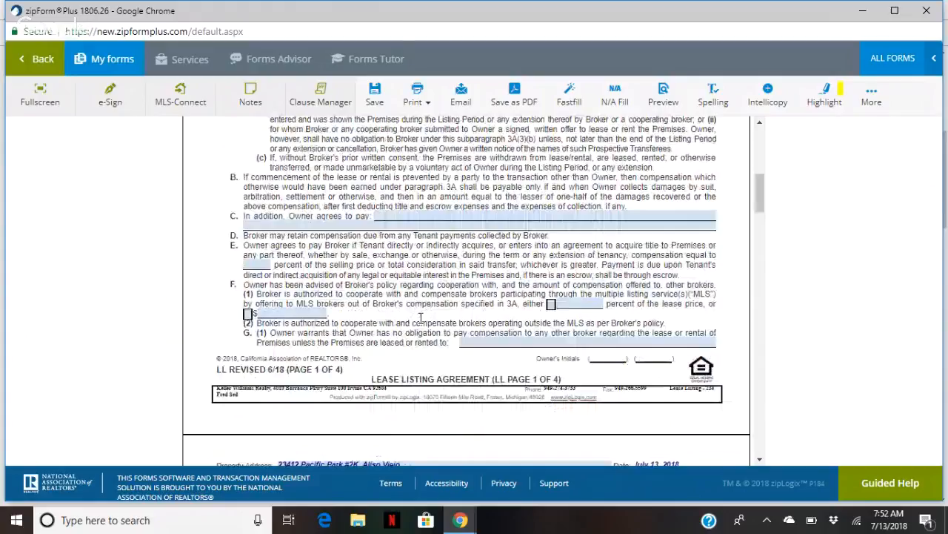
scroll(435, 255, down, 3)
Complete the property address with state CA and zip 92656
click(436, 255)
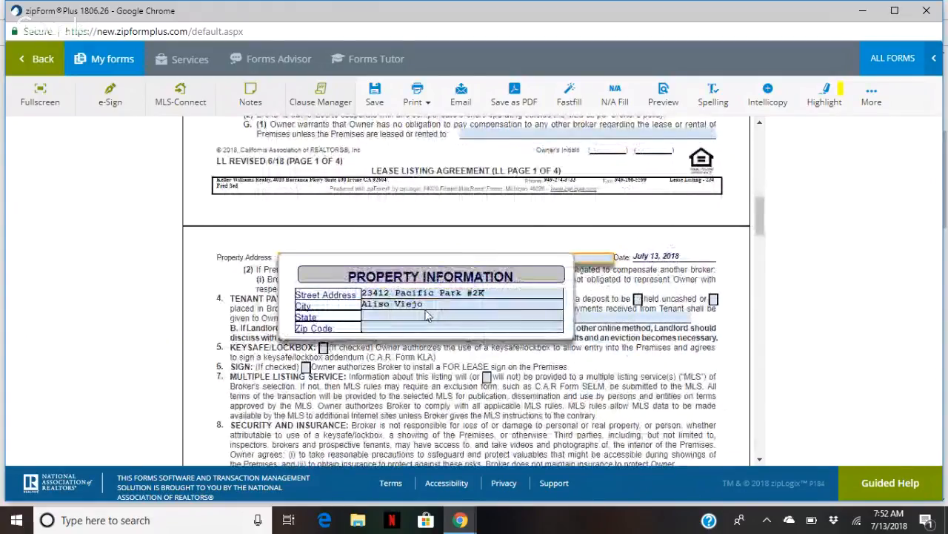
click(424, 315)
text(CA)
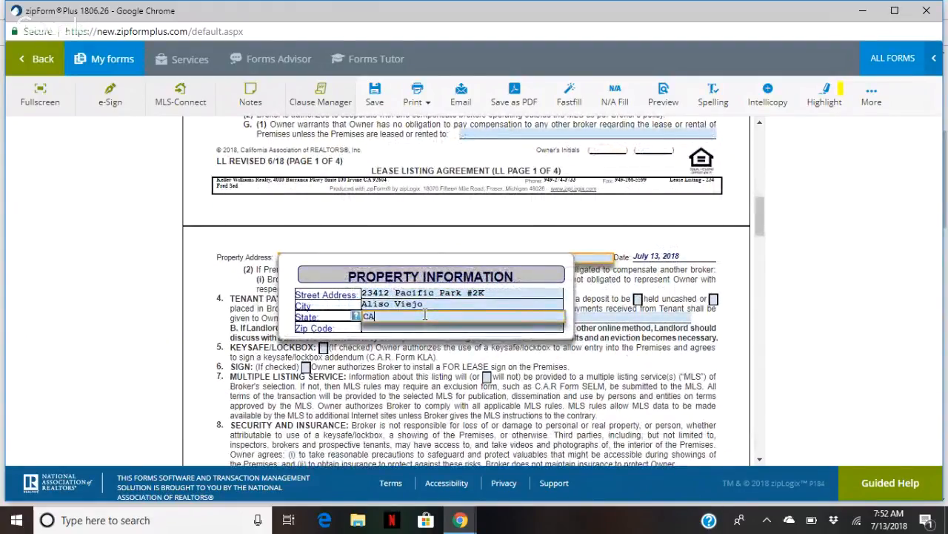
key(Tab)
text(92656)
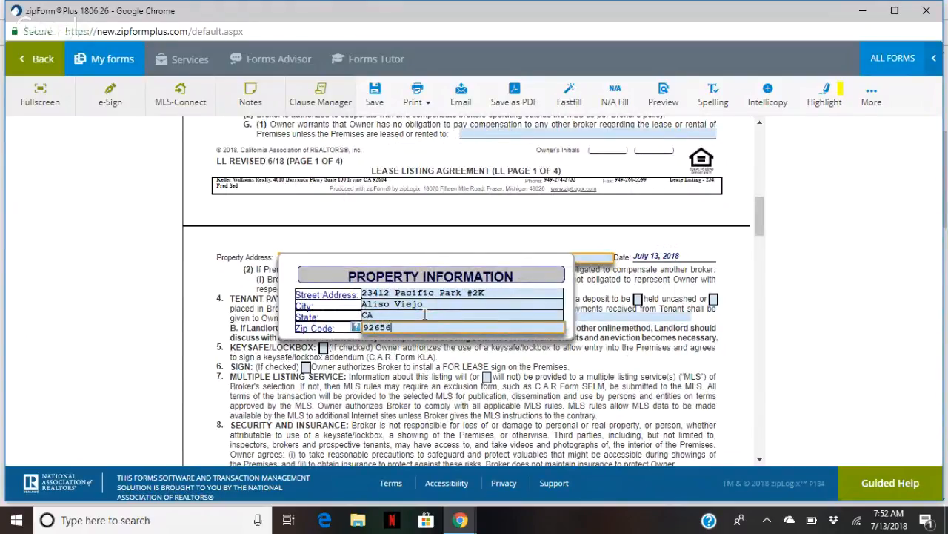
click(437, 409)
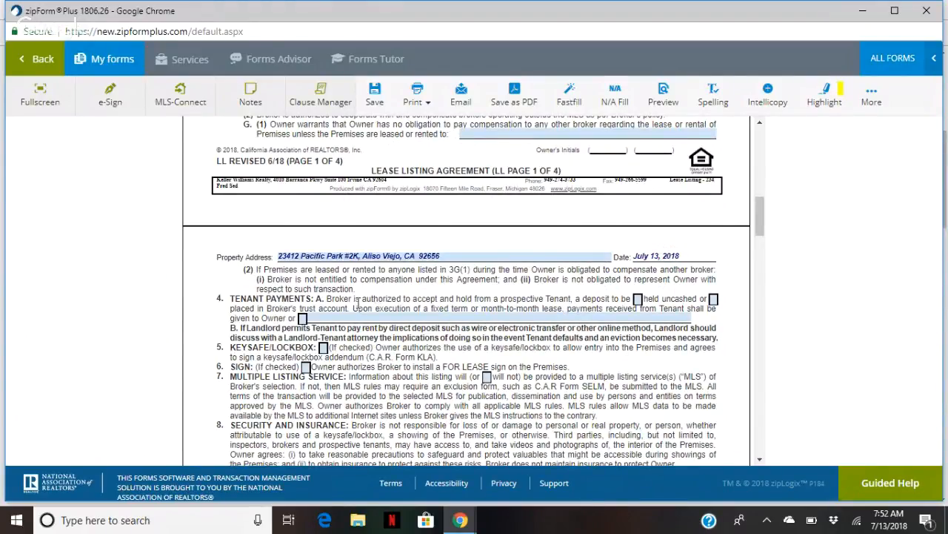
Note that all move-in funds and monthly rent go directly to the owner, and authorize a keysafe/lockbox
click(303, 319)
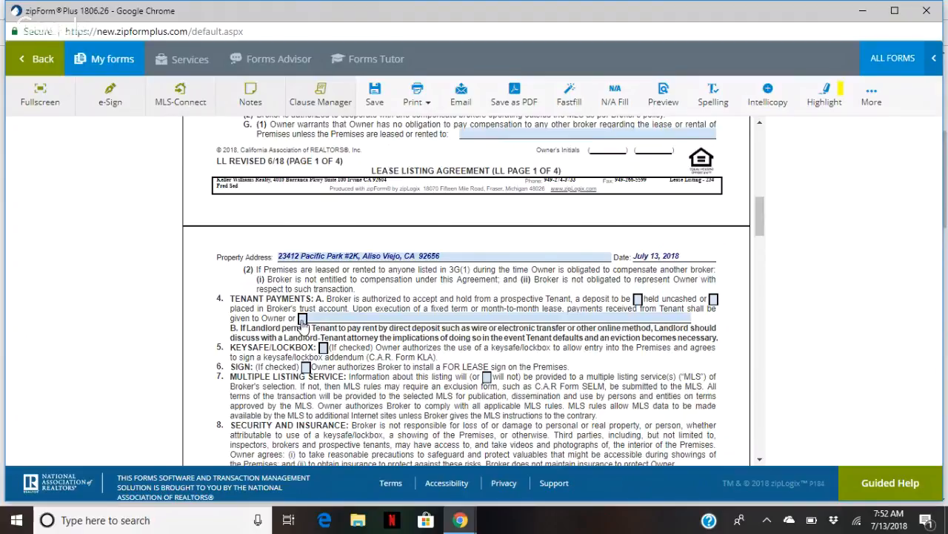
click(333, 317)
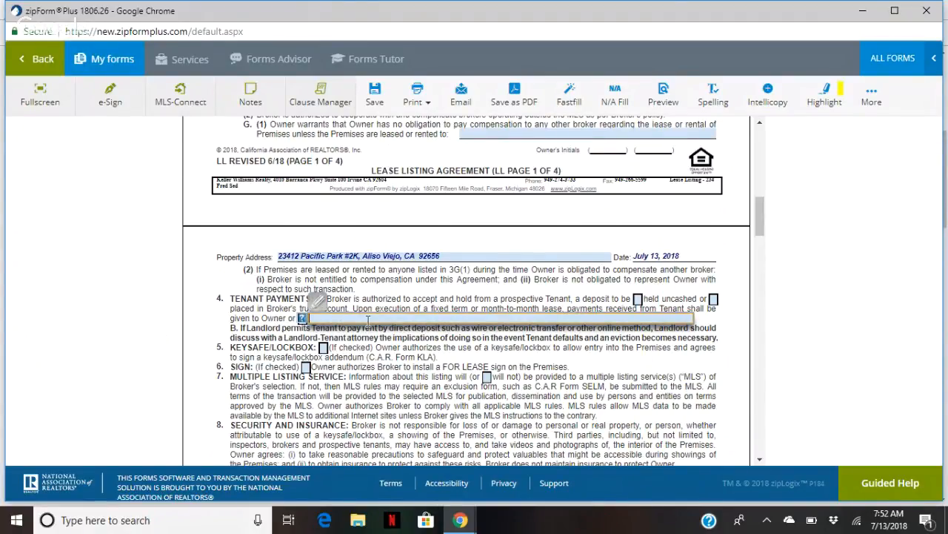
text(All move in funds and mo)
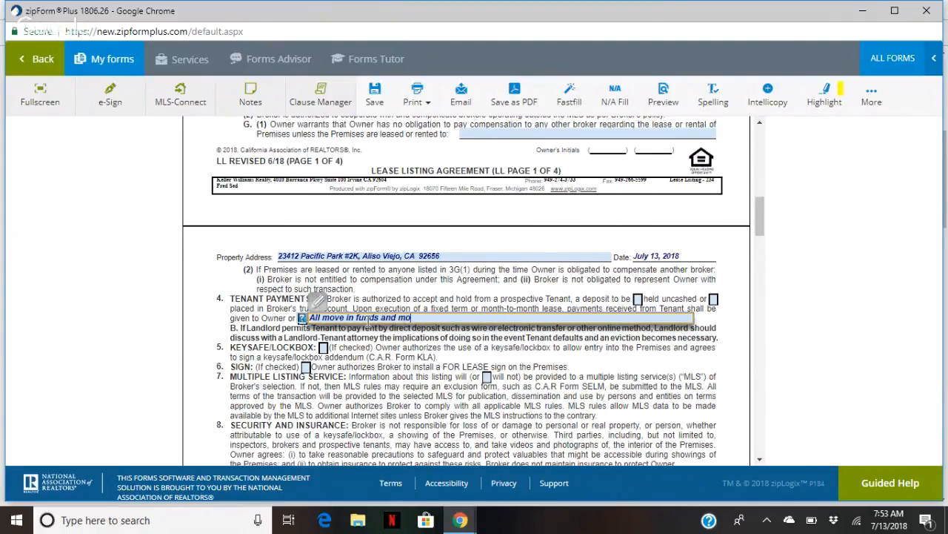
text(nthly rent will go directly to the owner)
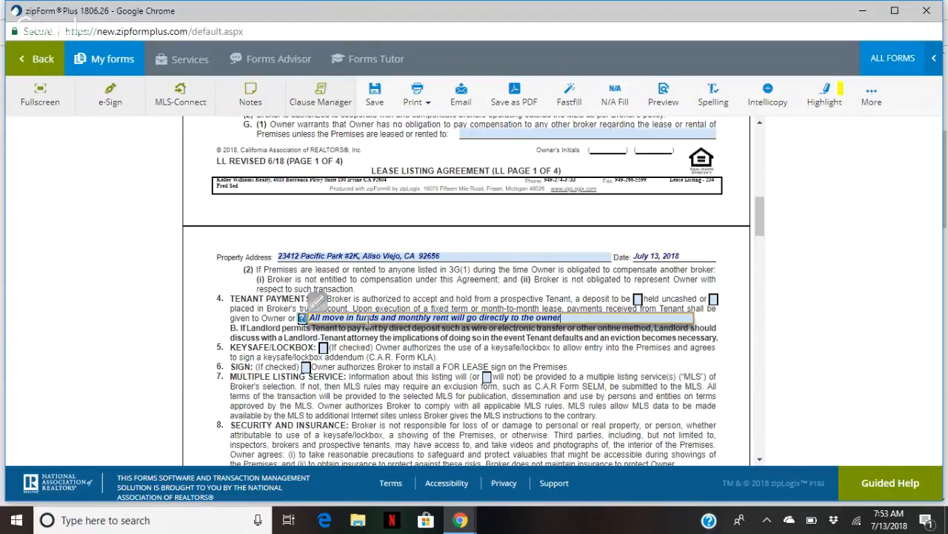
text(.)
click(394, 292)
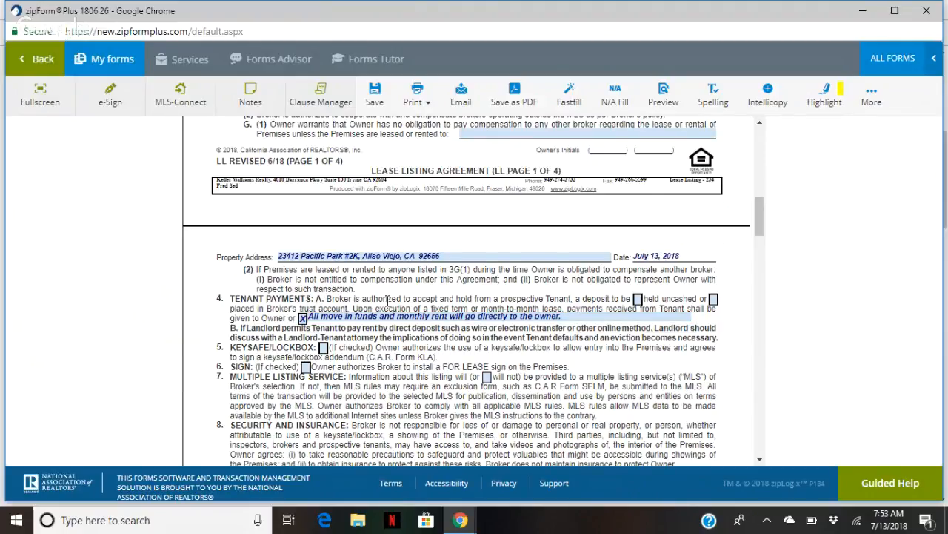
scroll(382, 300, down, 1)
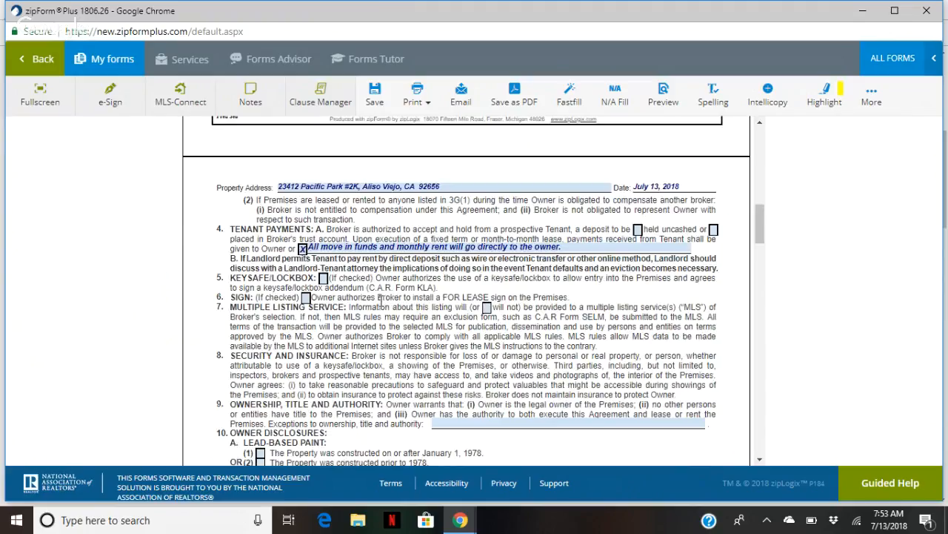
click(323, 279)
click(233, 277)
Mark the property as built after 1978 with no mold or asbestos reports
scroll(304, 305, down, 1)
scroll(304, 305, down, 3)
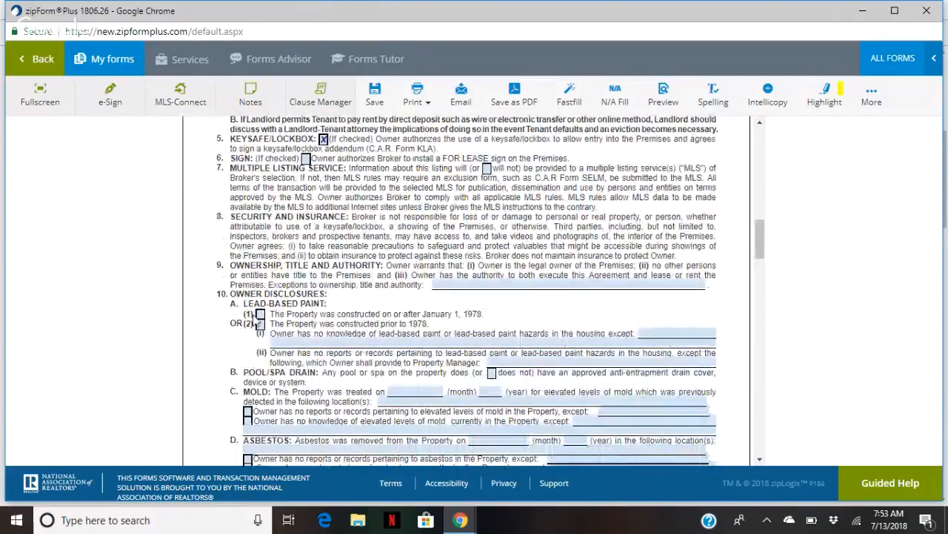
click(260, 315)
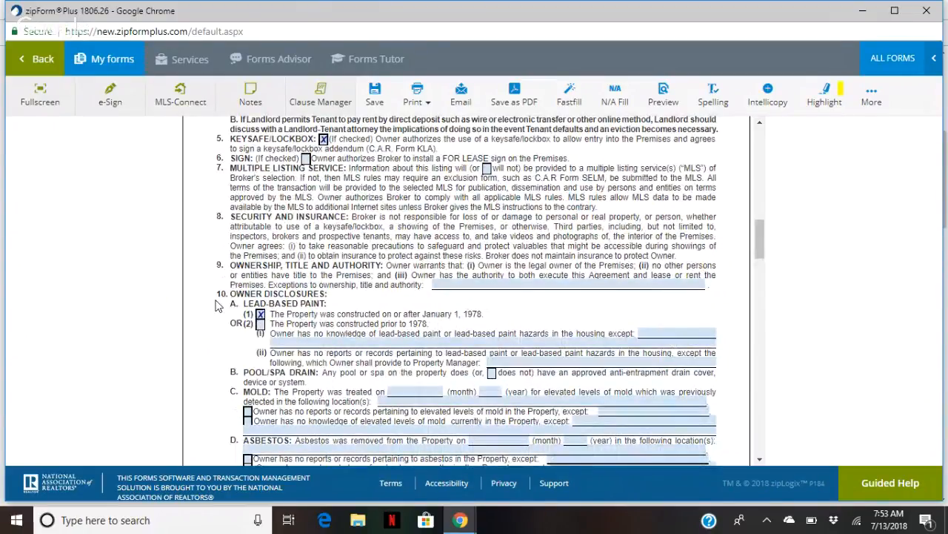
scroll(214, 304, down, 4)
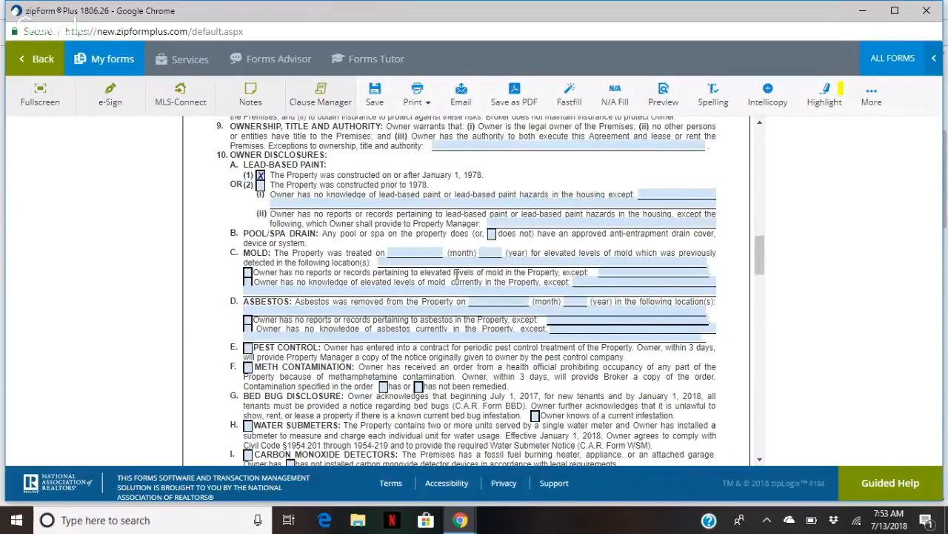
click(247, 274)
click(251, 321)
Tick the carbon monoxide detector and smoke alarm disclosures
scroll(280, 359, down, 3)
scroll(280, 359, down, 1)
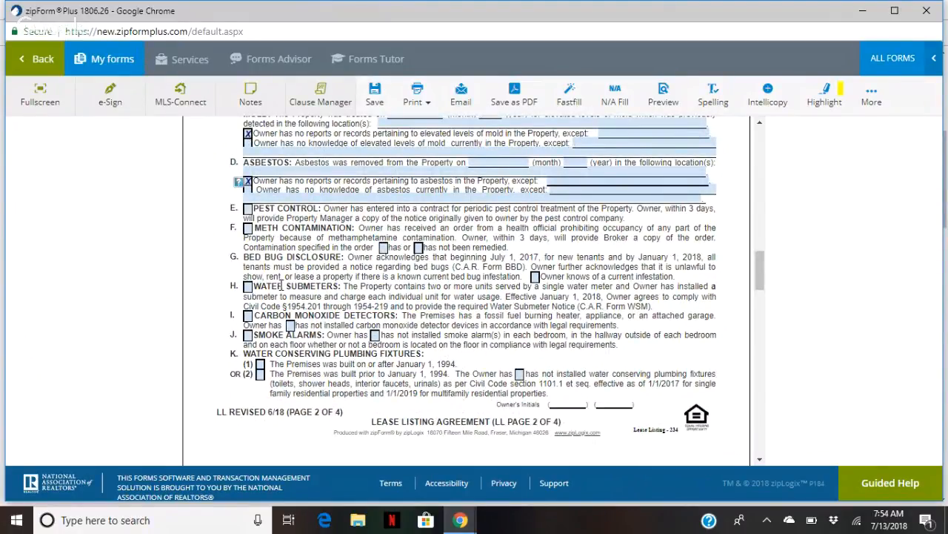
click(247, 315)
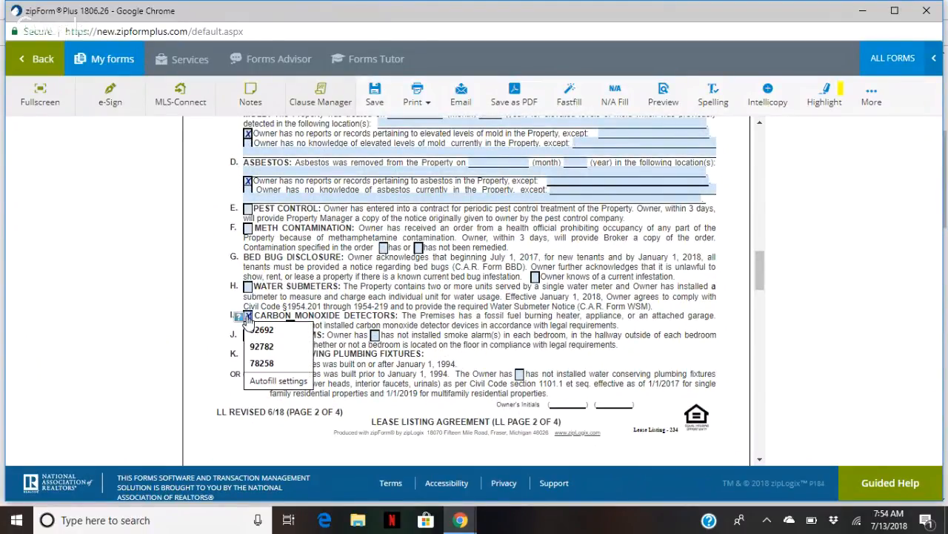
click(248, 336)
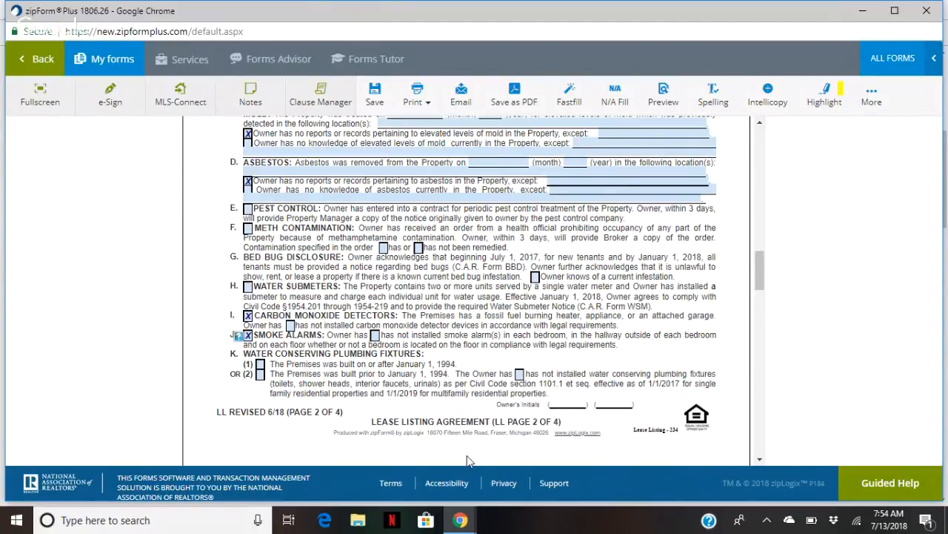
Check the Matrix listing for the property, then return to the lease listing form
mouse_move(460, 519)
click(220, 445)
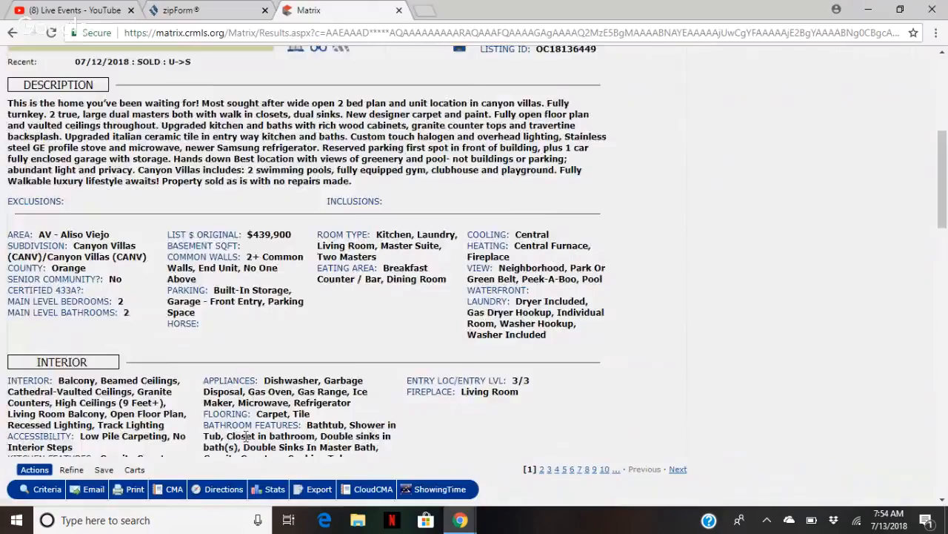
scroll(300, 359, up, 2)
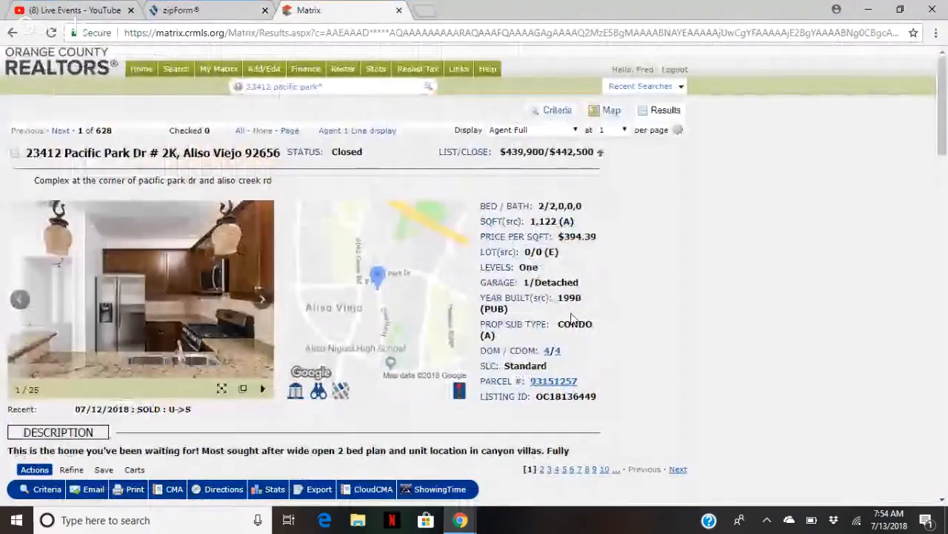
mouse_move(460, 521)
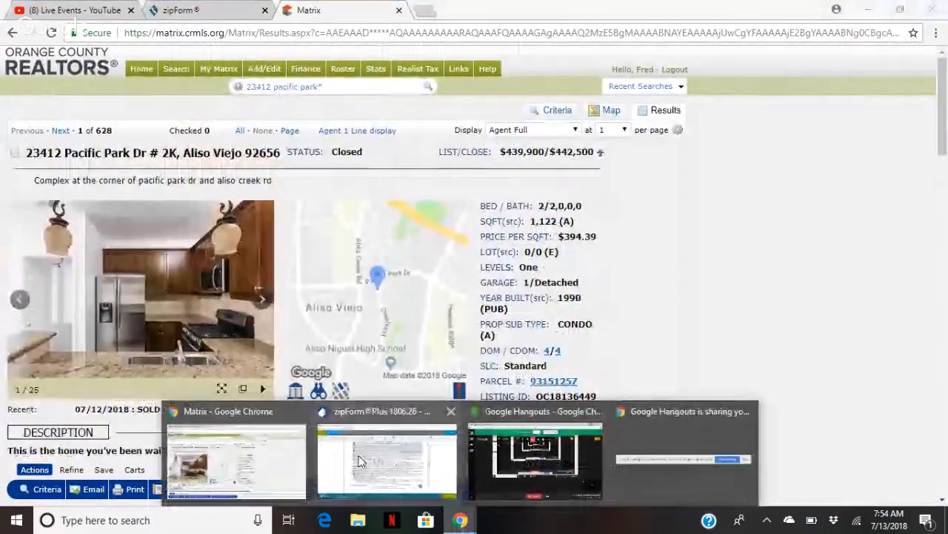
click(385, 461)
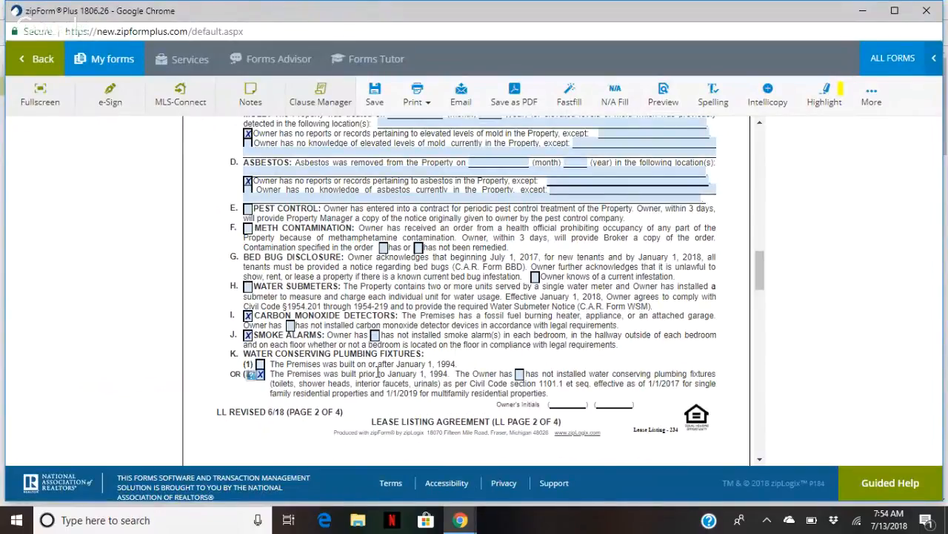
scroll(301, 397, down, 3)
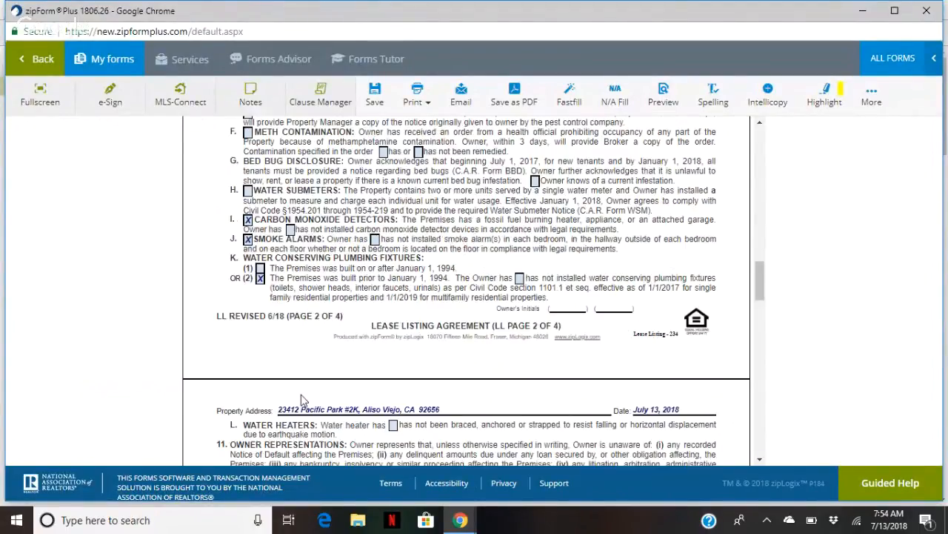
scroll(302, 401, down, 5)
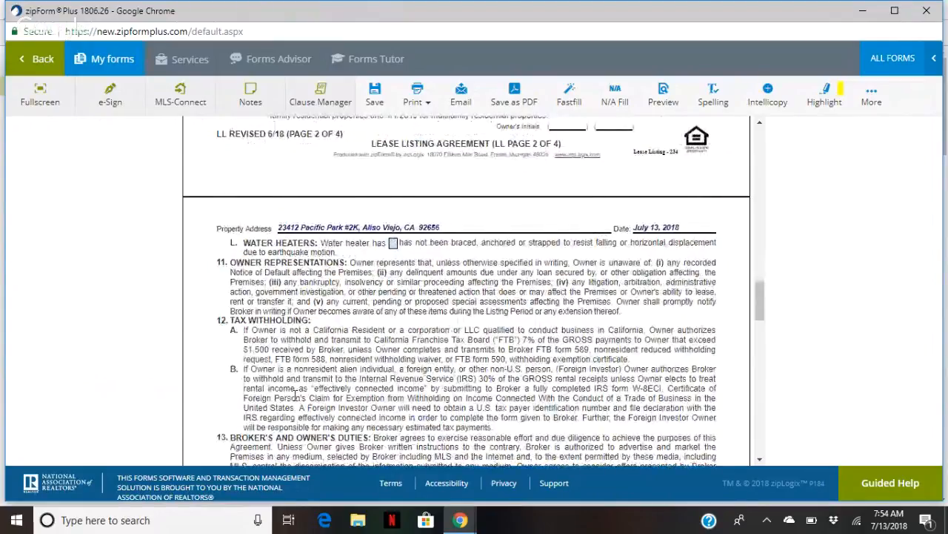
scroll(295, 397, down, 8)
scroll(294, 397, down, 10)
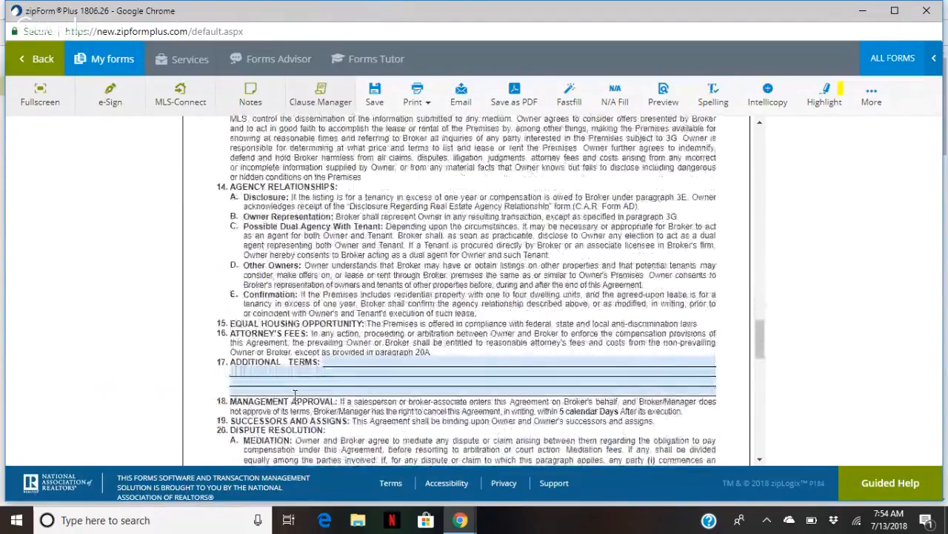
scroll(293, 395, down, 9)
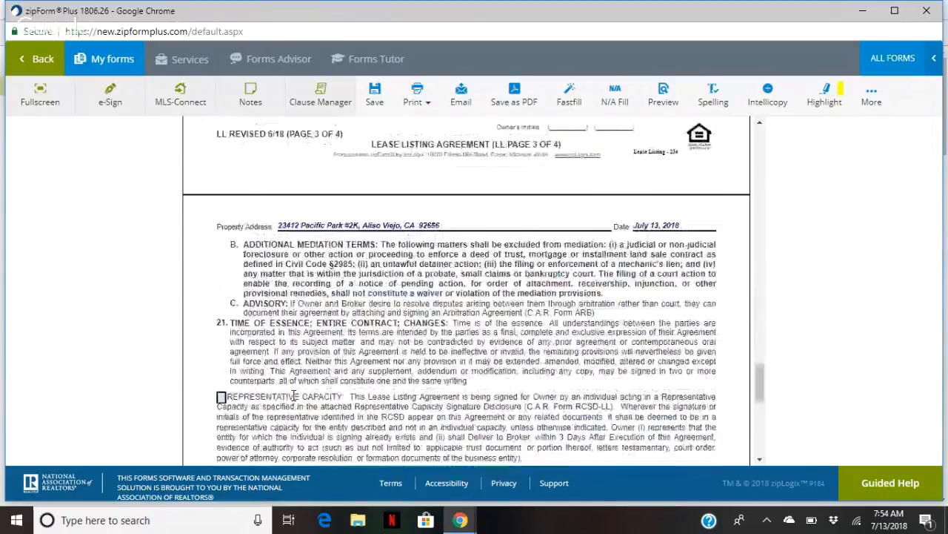
scroll(295, 395, down, 1)
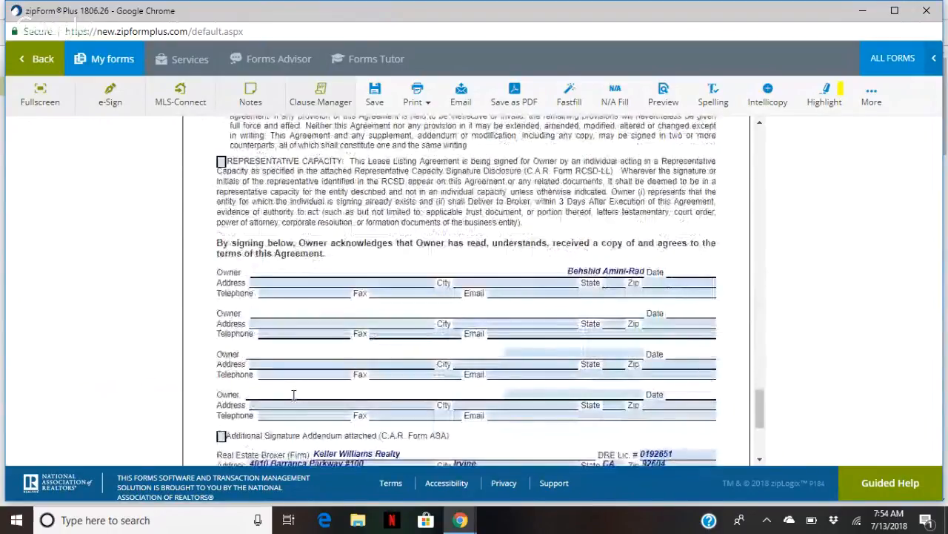
scroll(296, 392, down, 2)
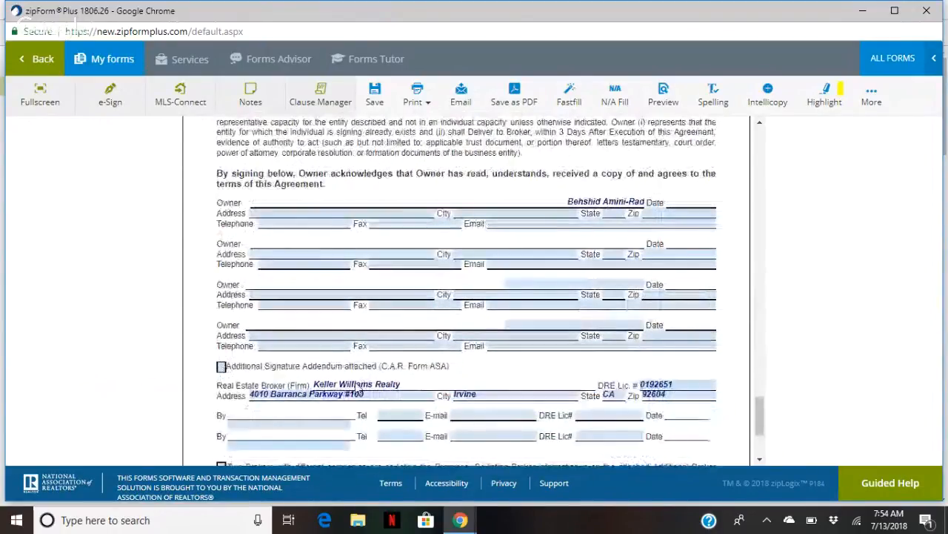
scroll(361, 374, up, 6)
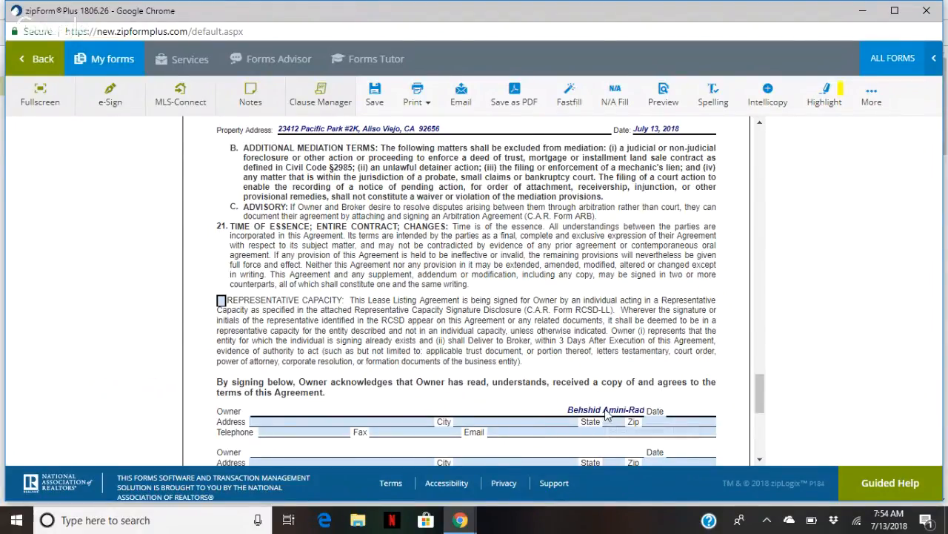
scroll(601, 414, down, 1)
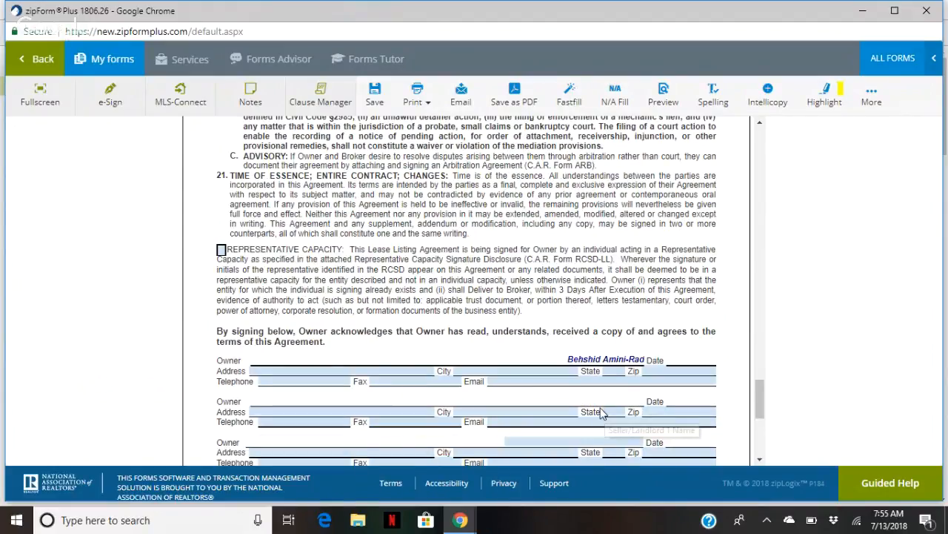
scroll(599, 414, down, 3)
scroll(598, 413, down, 1)
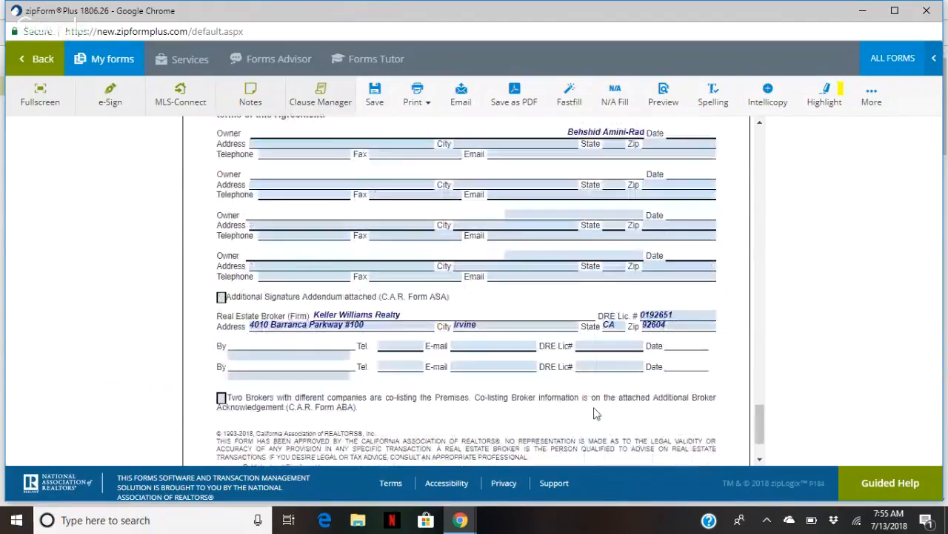
Fill the first broker line with the agent's name, phone, e-mail and DRE licence, accepting autocomplete suggestions
click(315, 353)
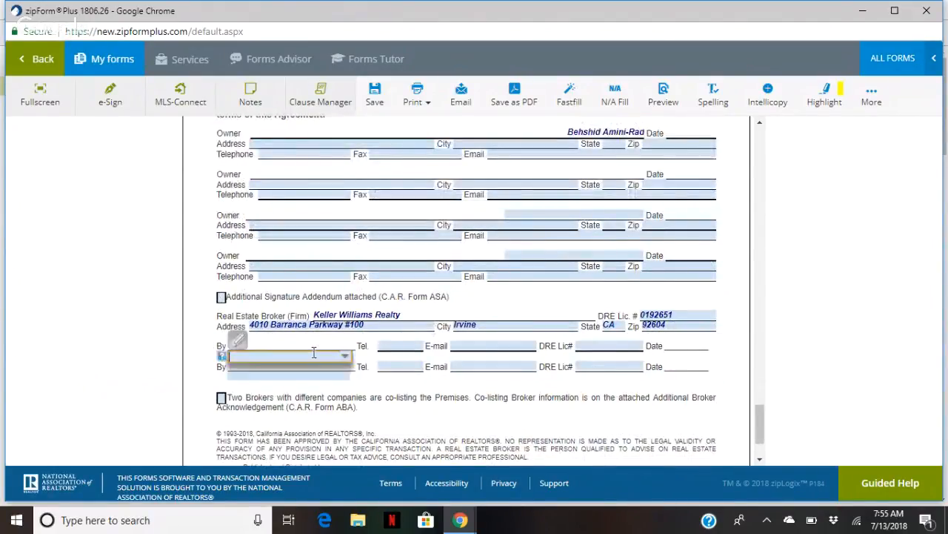
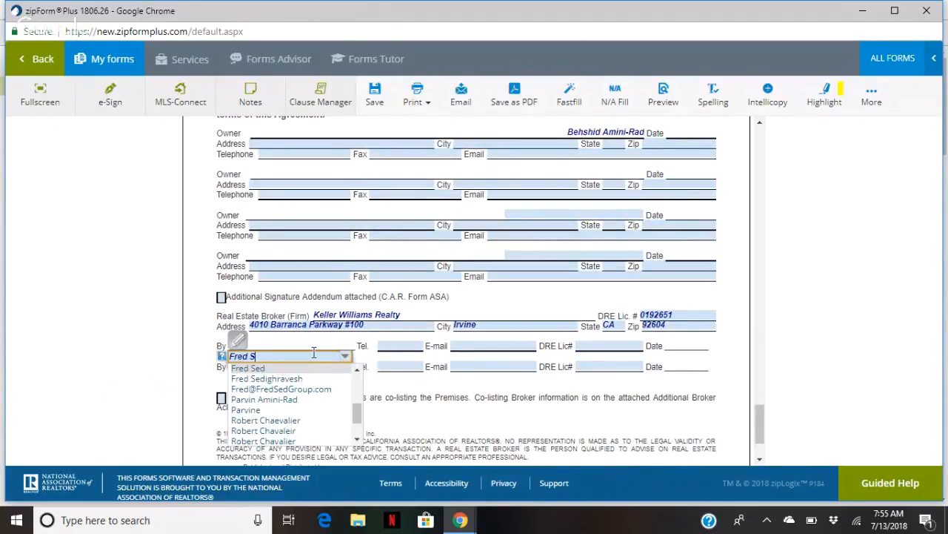
key(Tab)
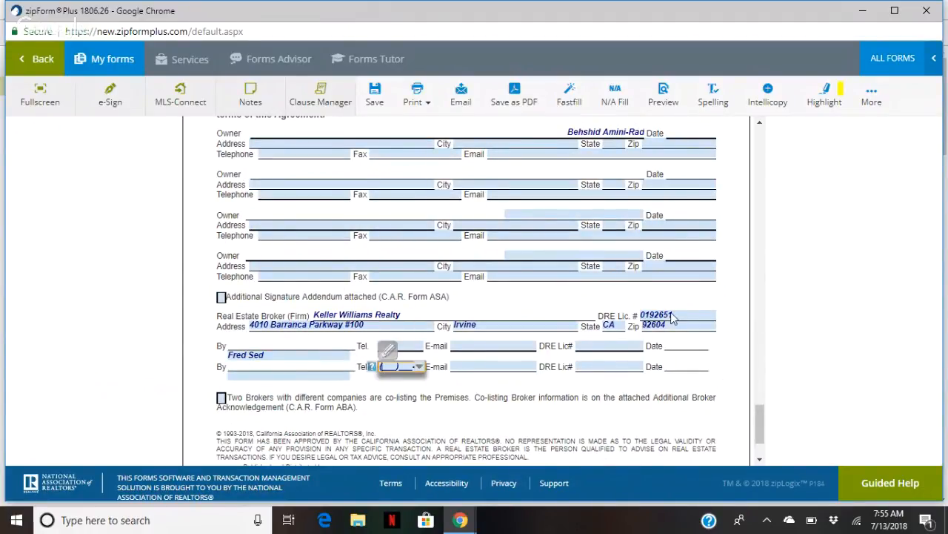
click(400, 345)
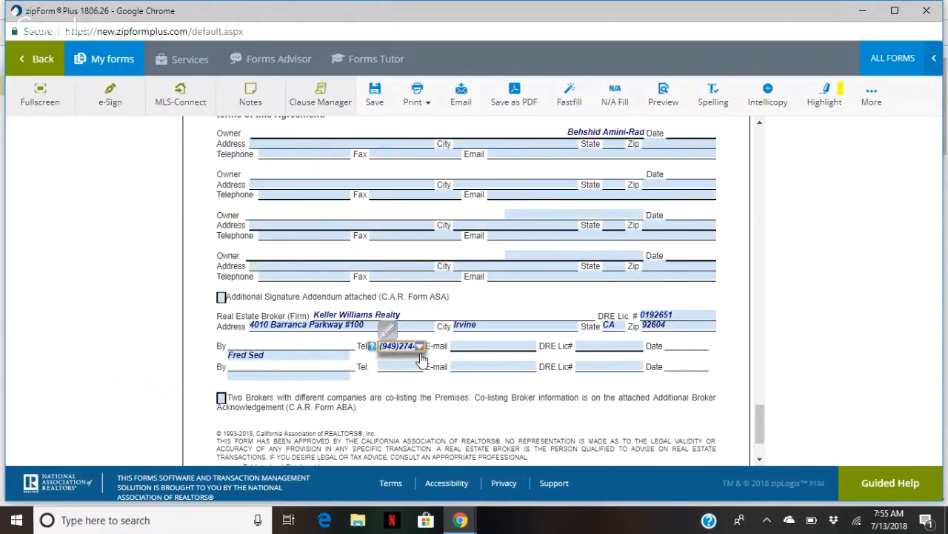
key(Tab)
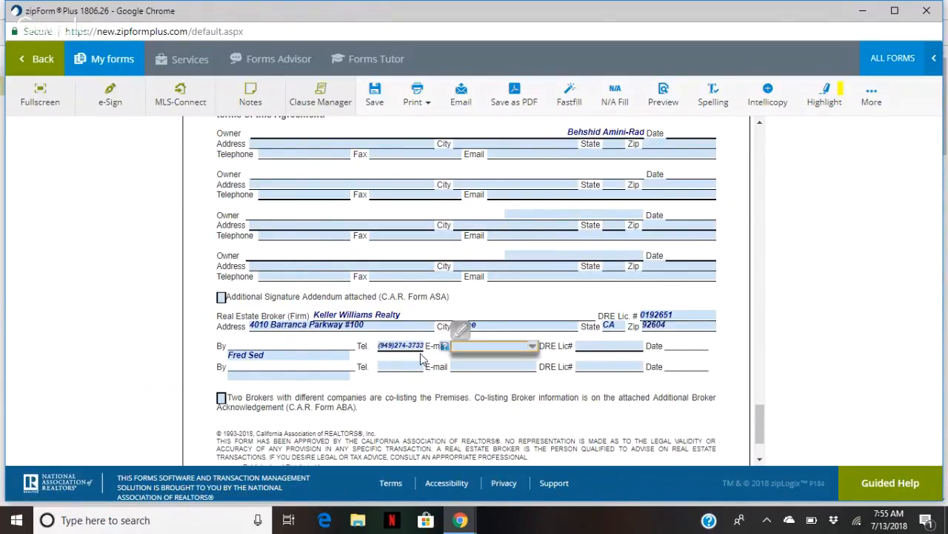
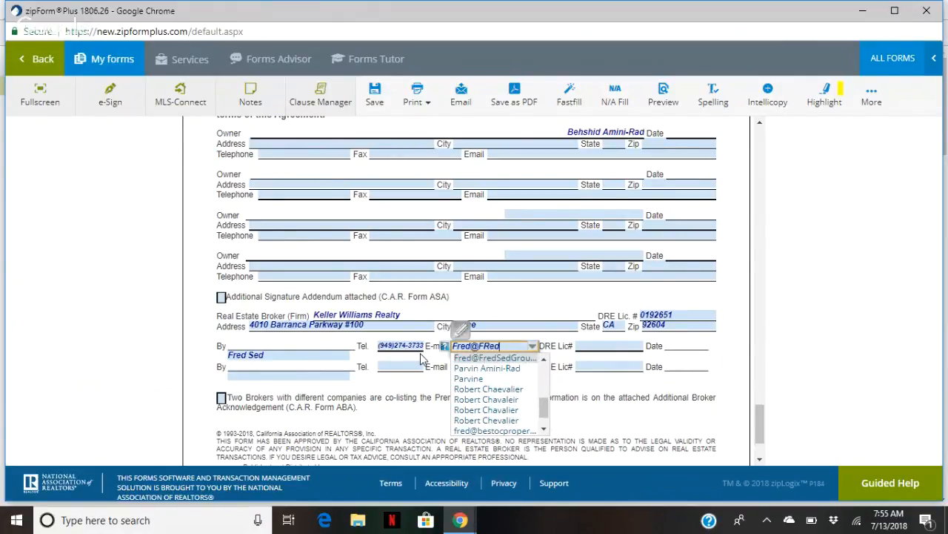
key(Return)
key(Tab)
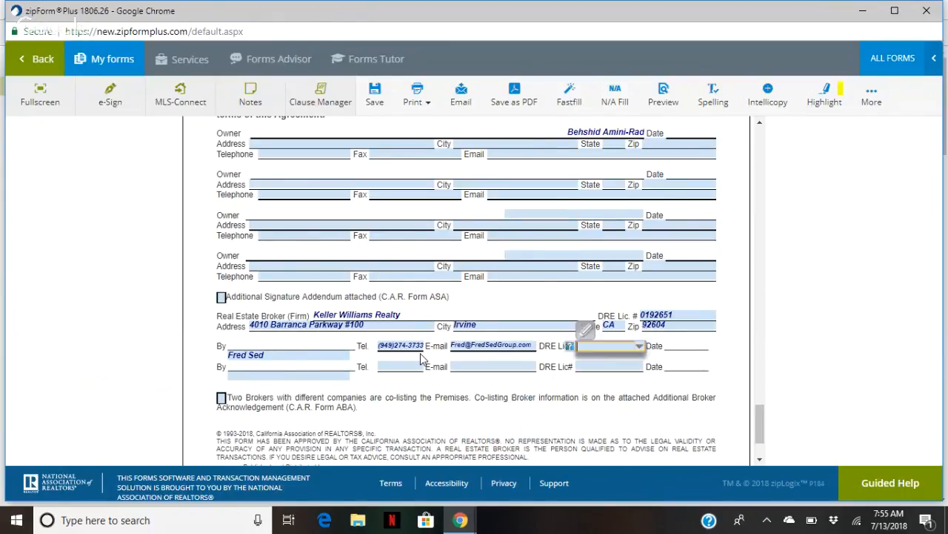
text(01423187)
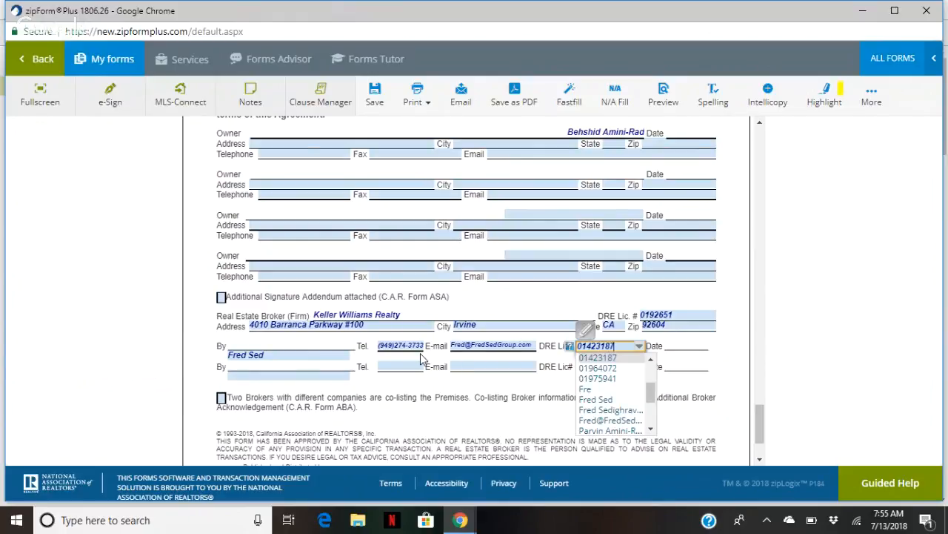
key(Return)
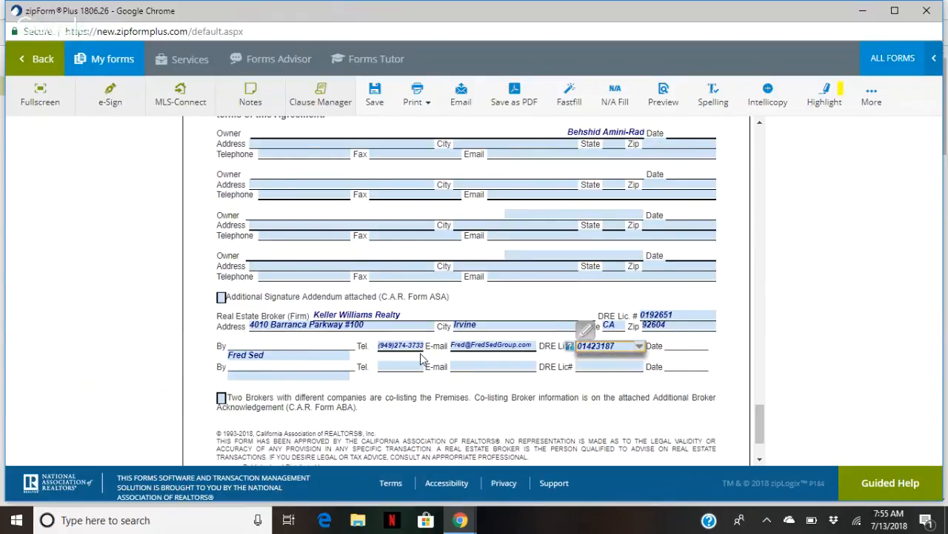
Finish the licence entry and save the completed Lease Listing Agreement
click(522, 390)
scroll(527, 392, down, 3)
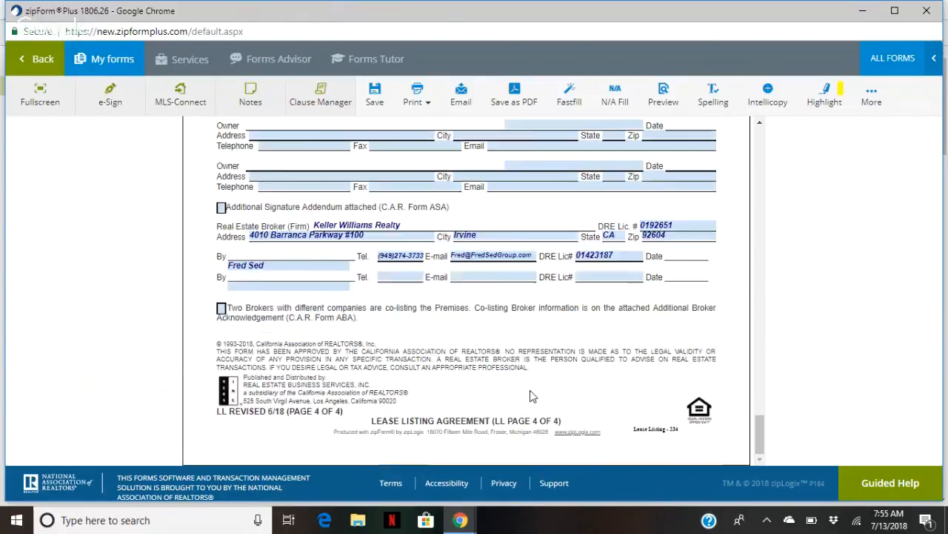
scroll(530, 389, up, 20)
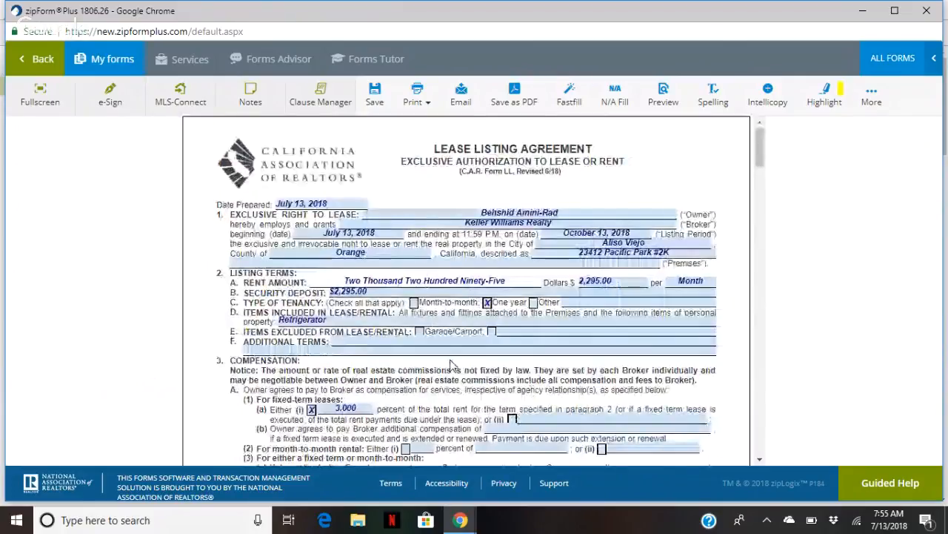
scroll(451, 363, down, 2)
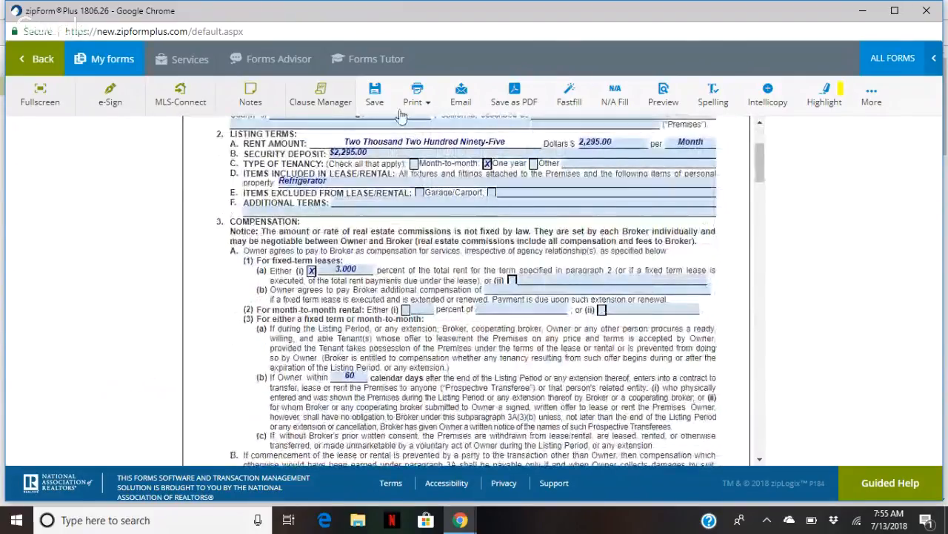
click(376, 105)
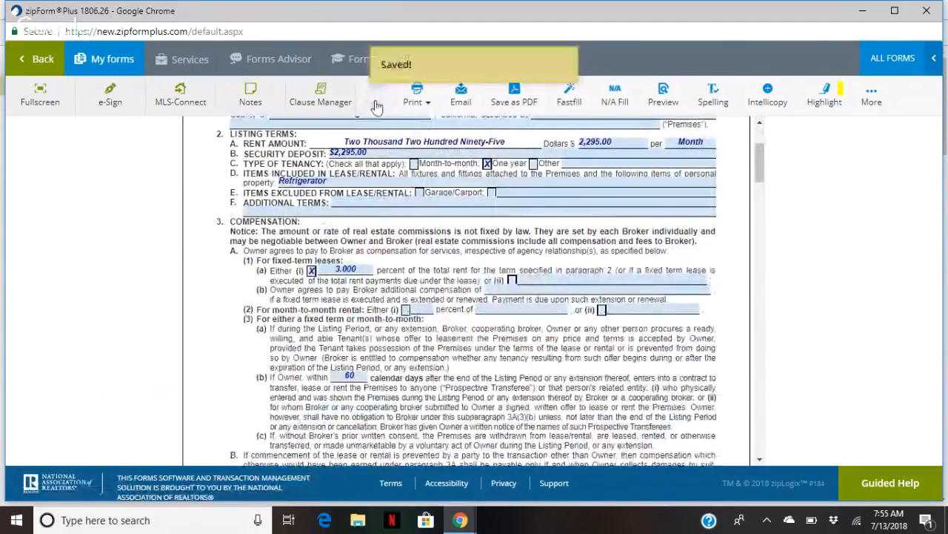
Combine the Disclosure and Lease Listing Agreement into one PDF, save it to the device and download it
click(30, 73)
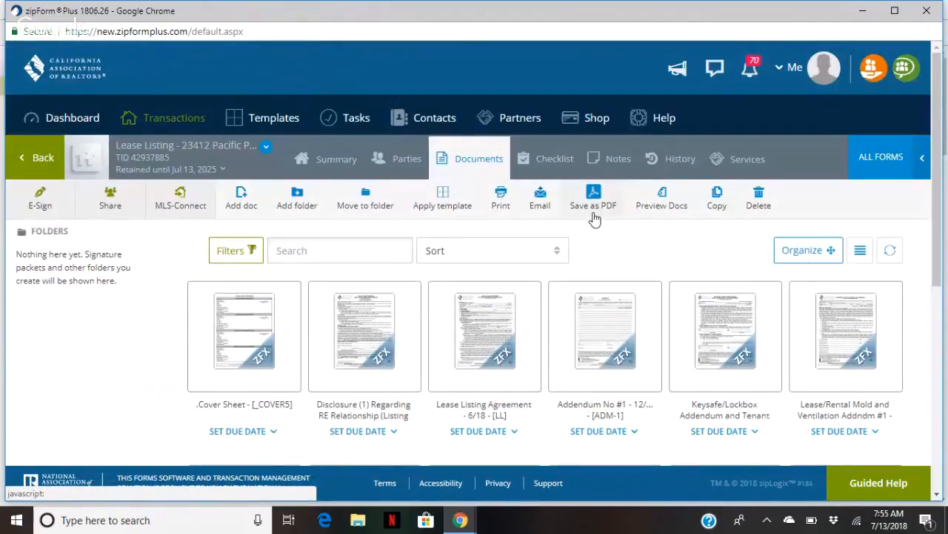
click(593, 200)
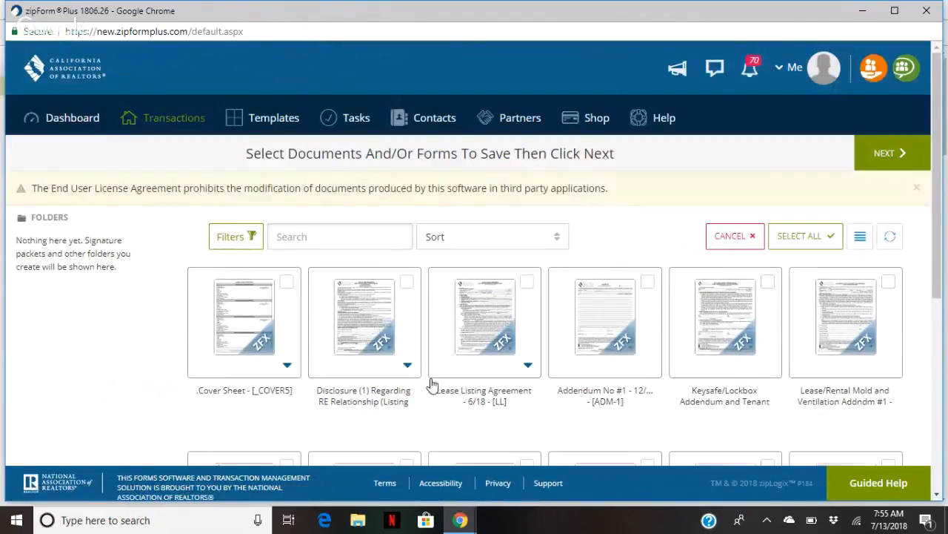
click(389, 349)
click(515, 349)
click(886, 168)
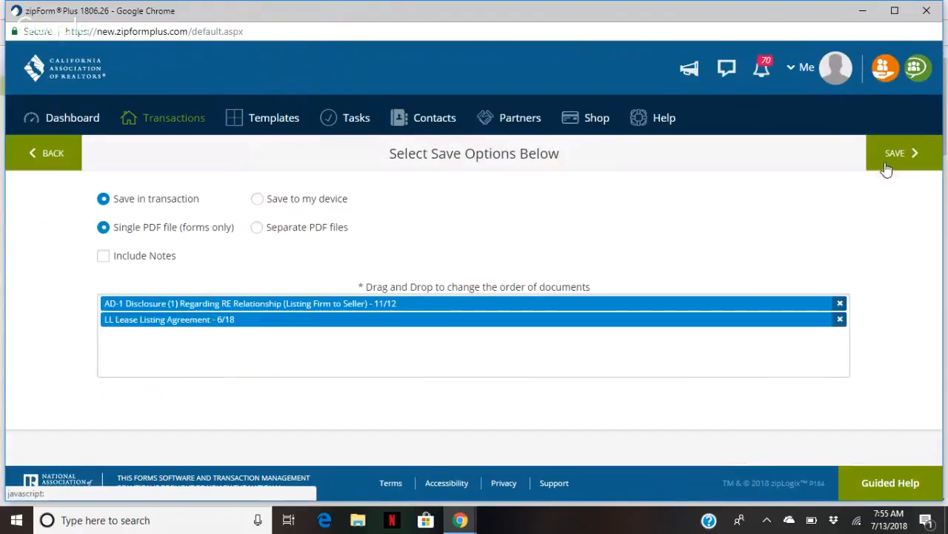
click(282, 199)
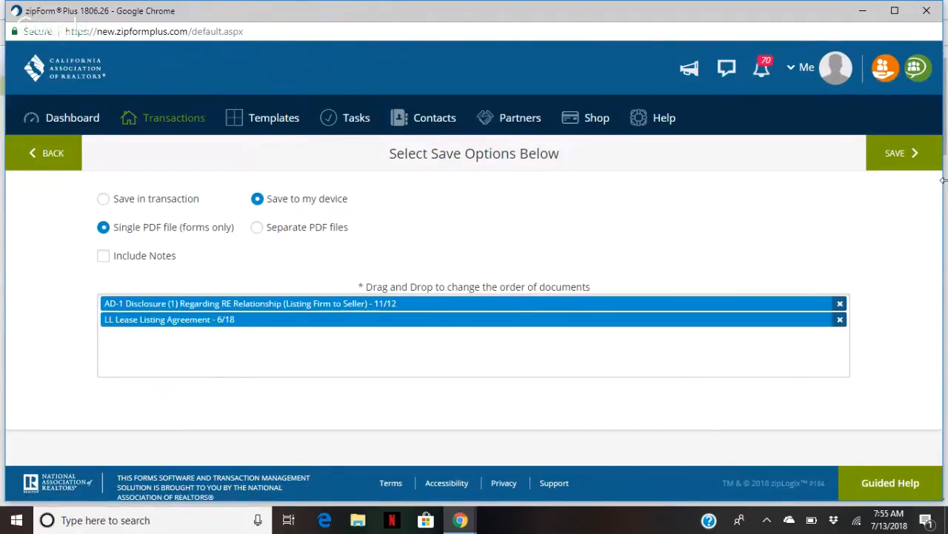
click(919, 158)
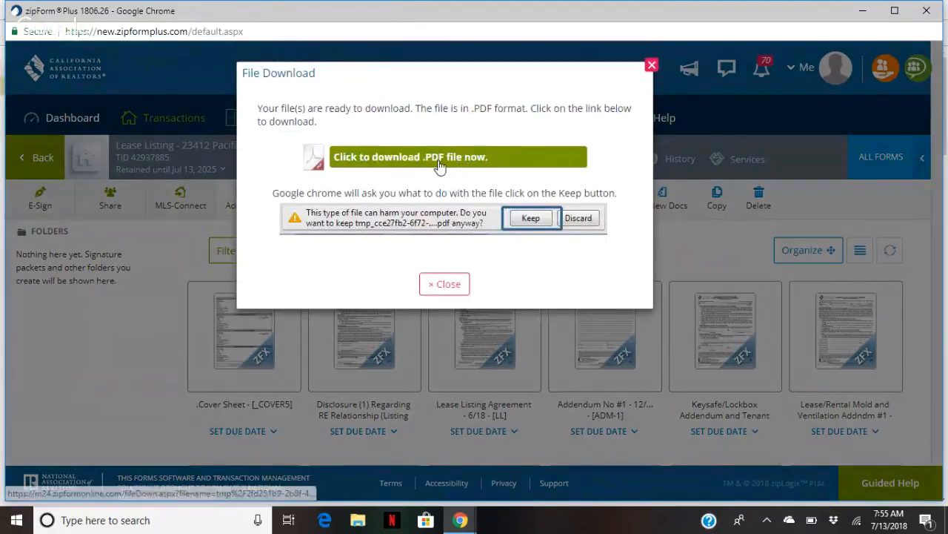
click(439, 166)
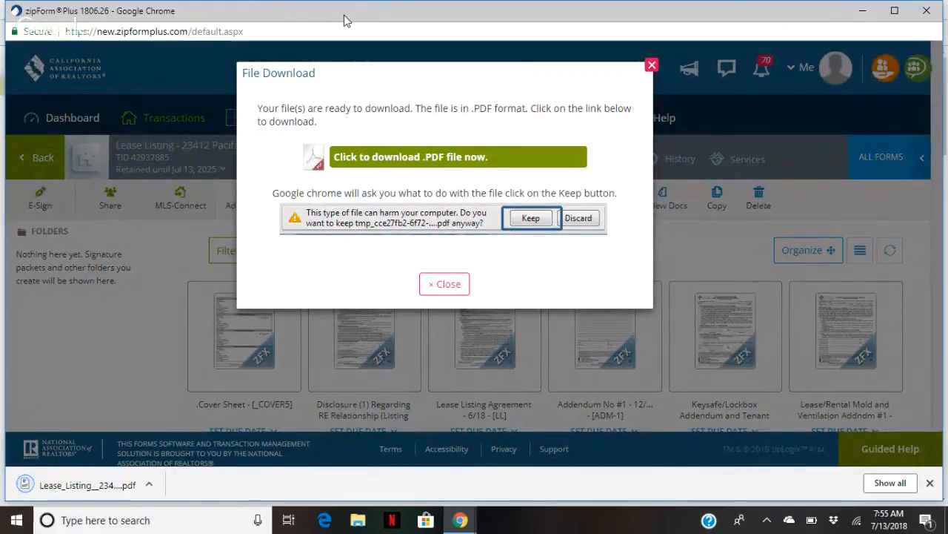
Nudge the Chrome window aside and bring up the Google Hangouts window from the taskbar
mouse_move(343, 15)
mouse_down()
mouse_move(381, 23)
mouse_move(314, 18)
mouse_move(362, 20)
mouse_up()
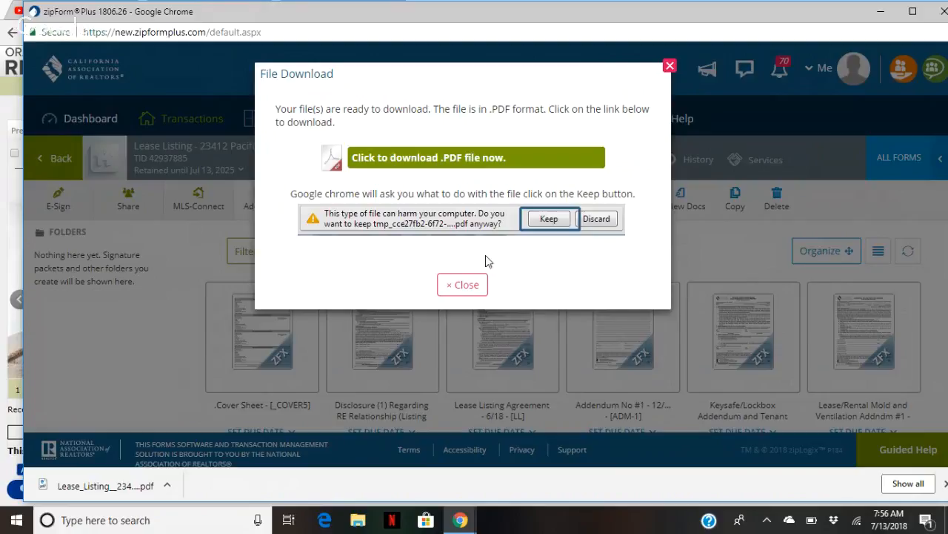
click(460, 520)
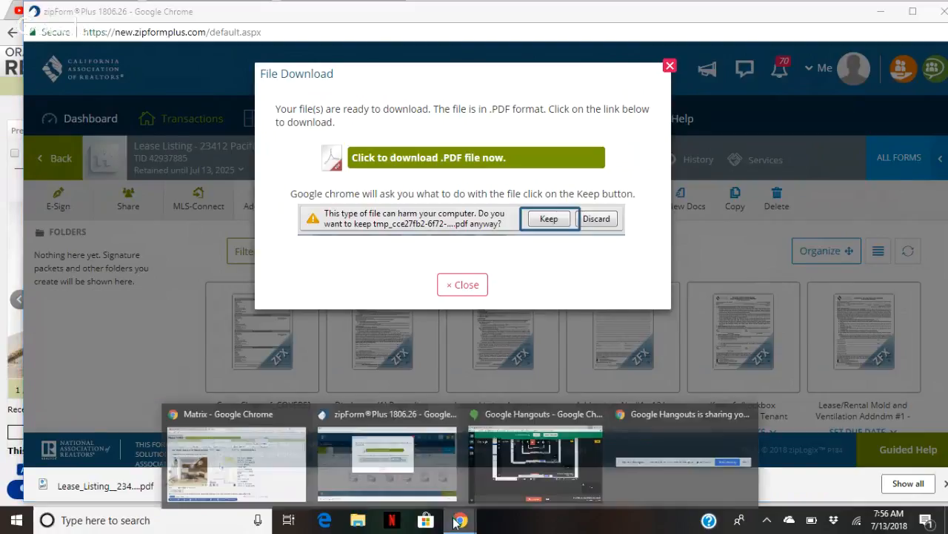
click(526, 473)
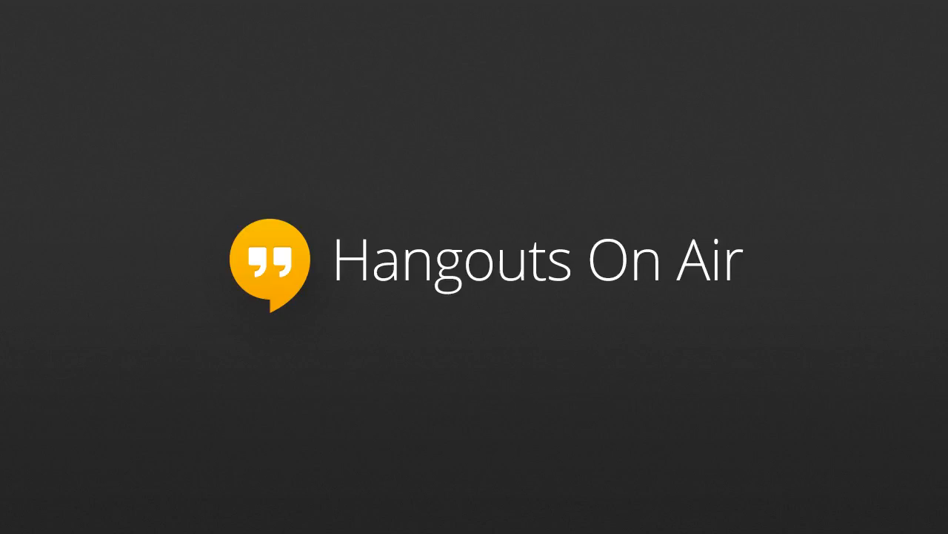